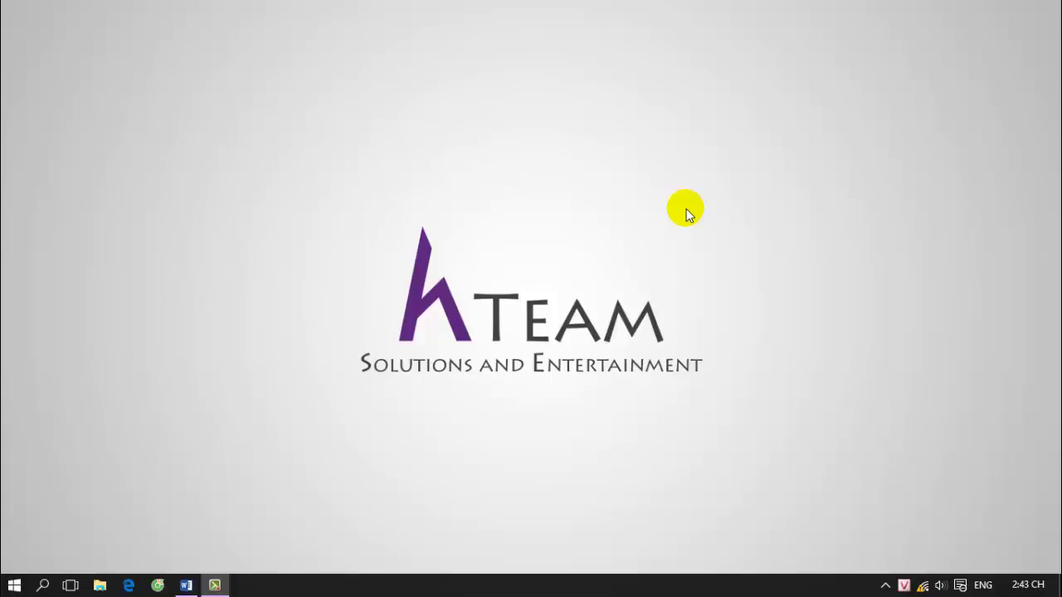
- Refresh the desktop and bring the Code giấy document to the front in Word
right_click(422, 221)
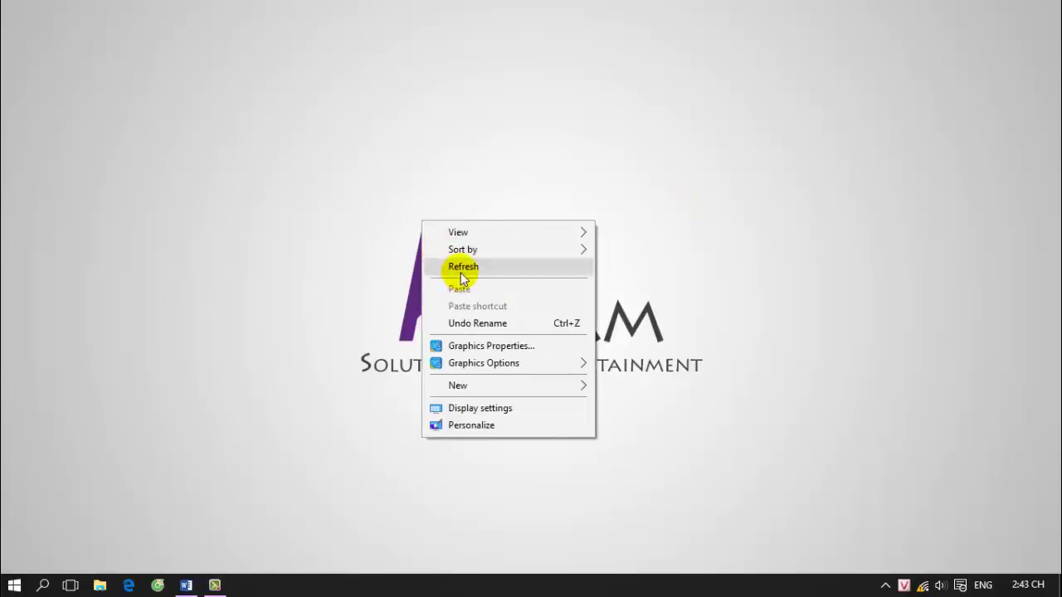
left_click(461, 270)
left_click(189, 586)
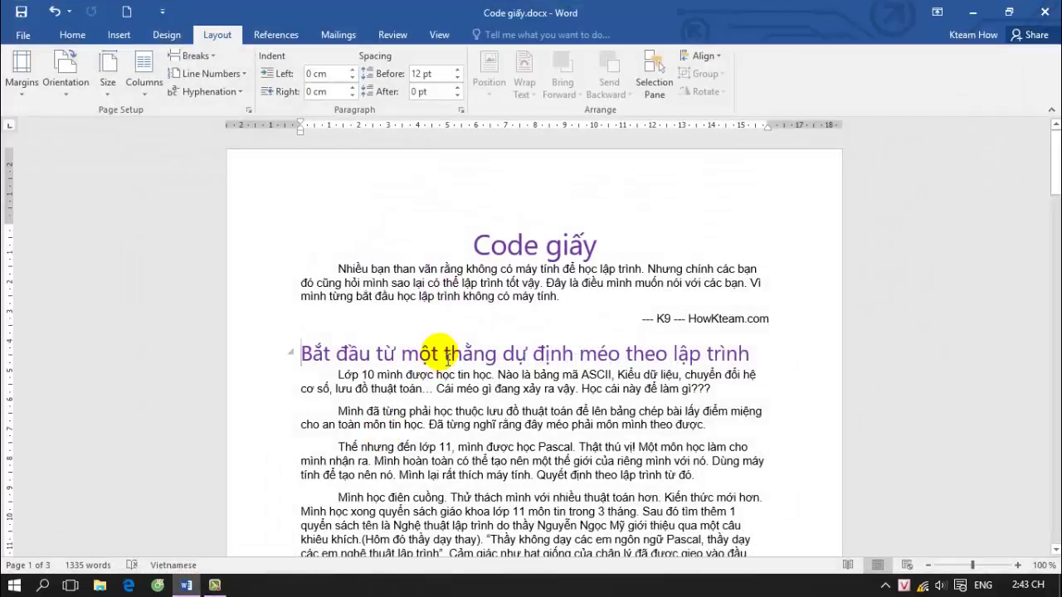
scroll(496, 381, "down", 2)
scroll(497, 380, "up", 2)
left_click(487, 353)
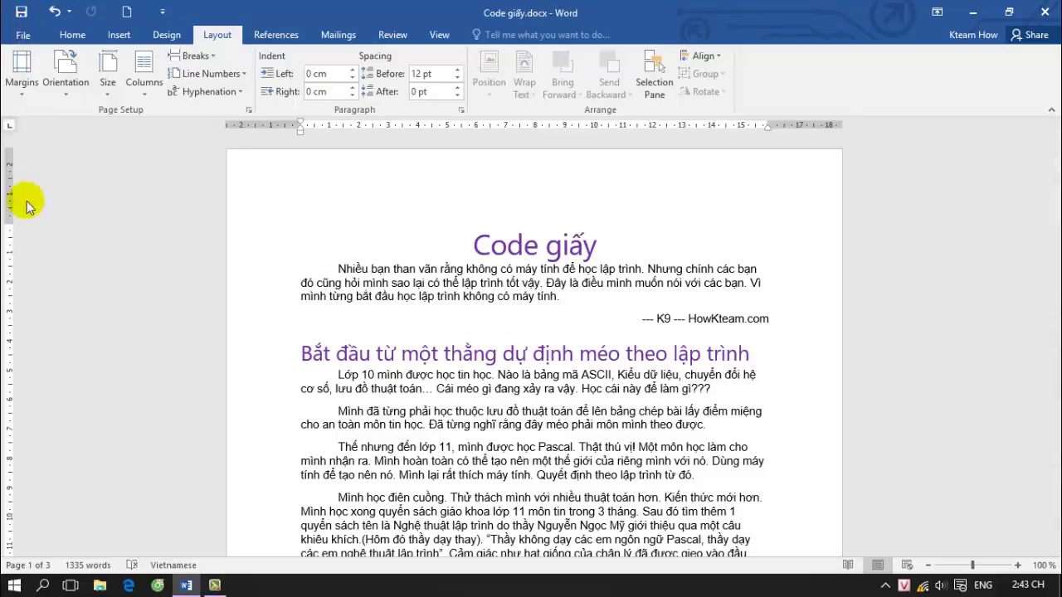
- Glance at the document info and print preview, then return to the editing view
key("alt+f")
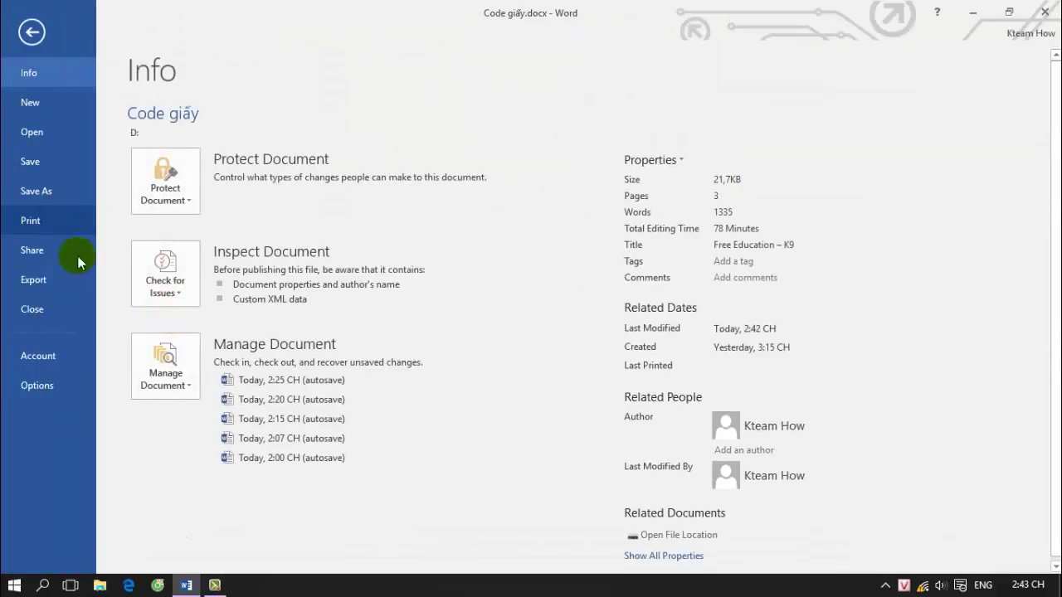
key("ctrl+p")
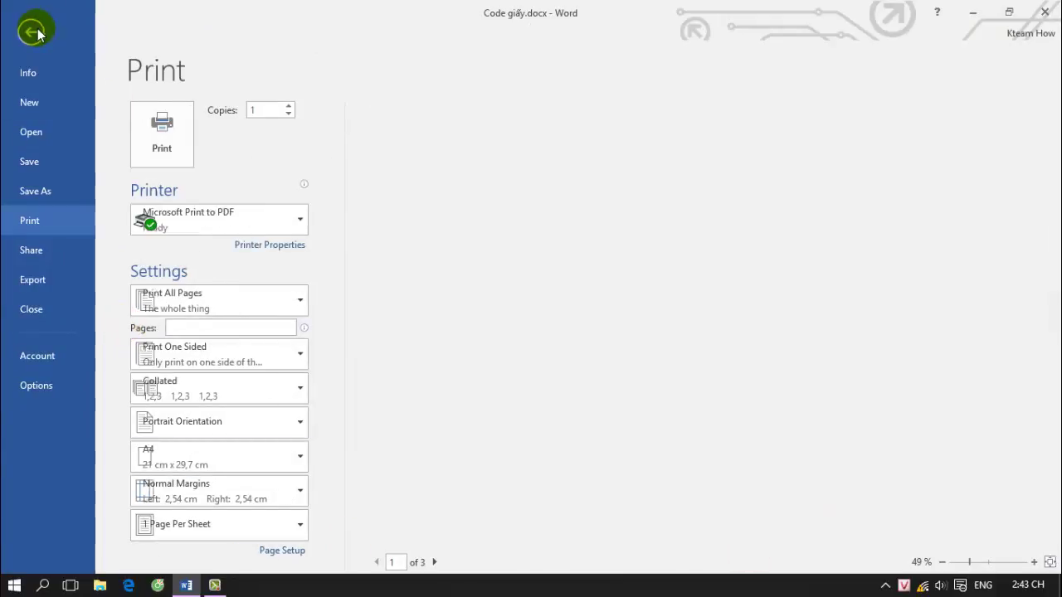
left_click(34, 27)
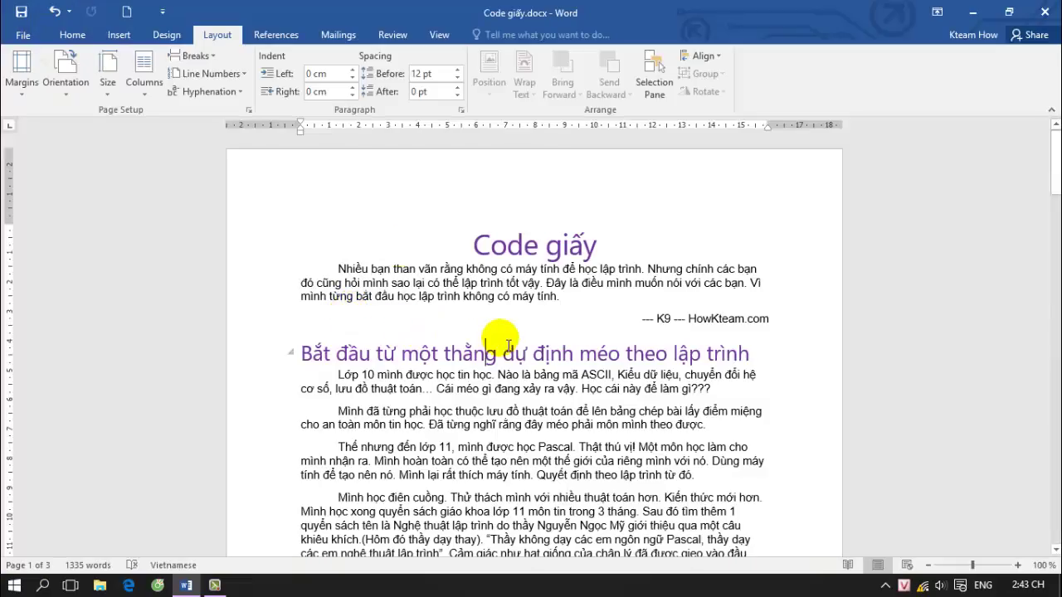
- Add a new centered line 'Ctrl + P' below the HowKteam.com credit
left_click(784, 324)
key("Return")
type("C")
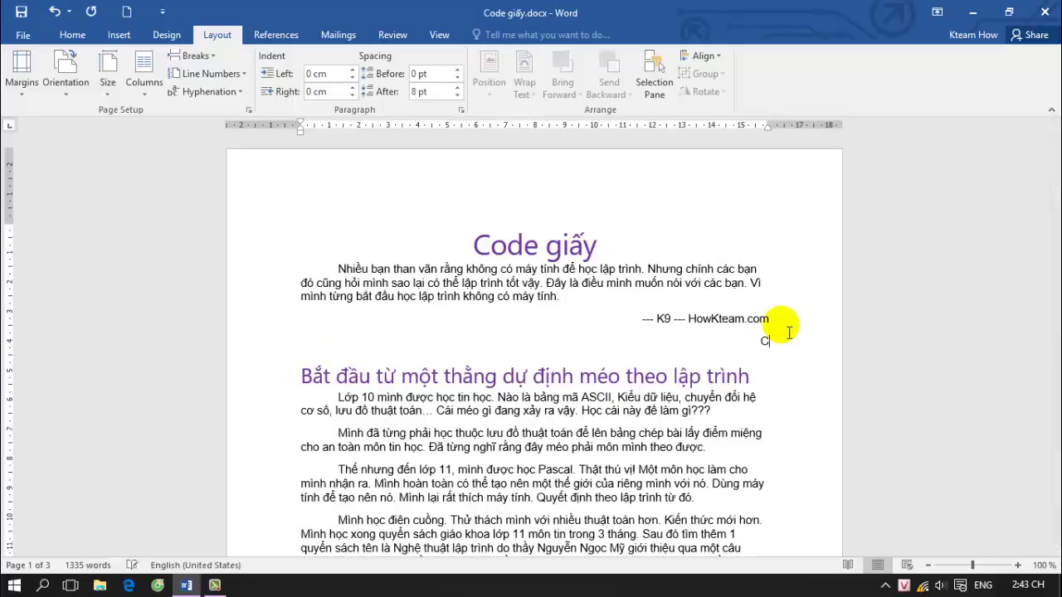
type("trl + ")
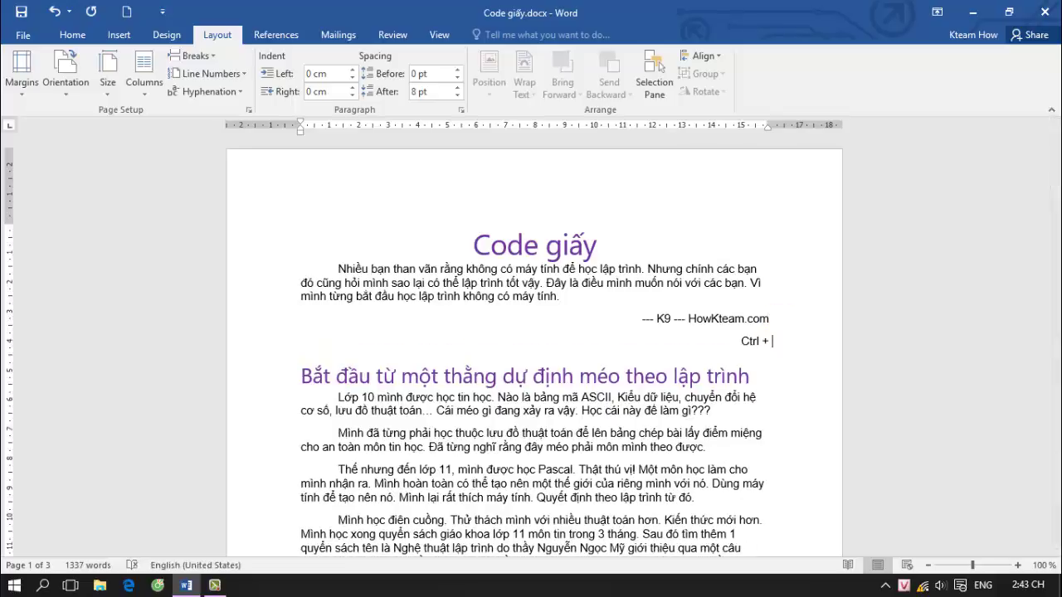
type("P")
left_click_drag(730, 342, 765, 348)
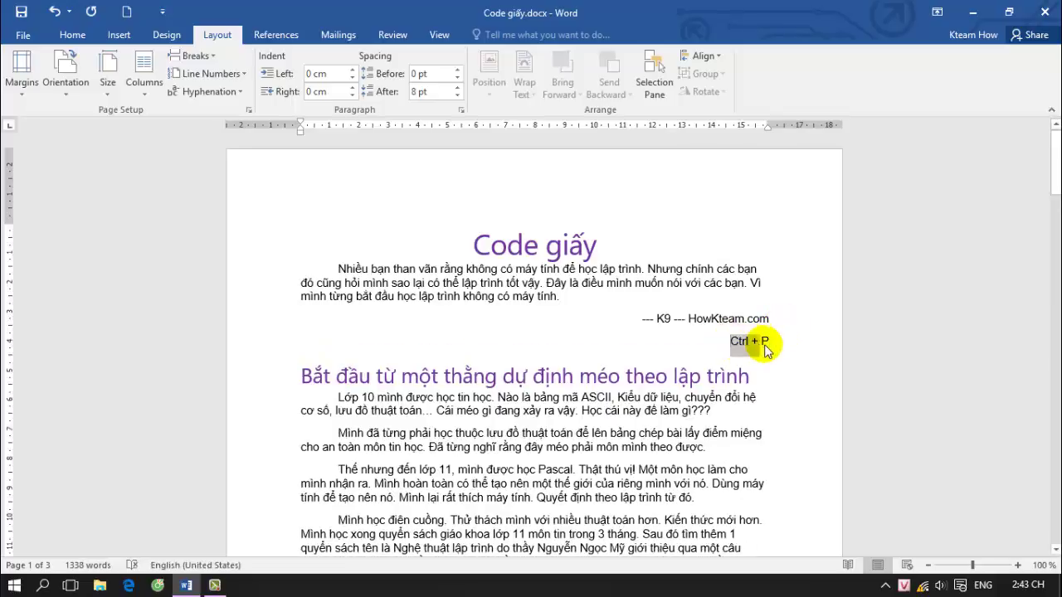
left_click(72, 34)
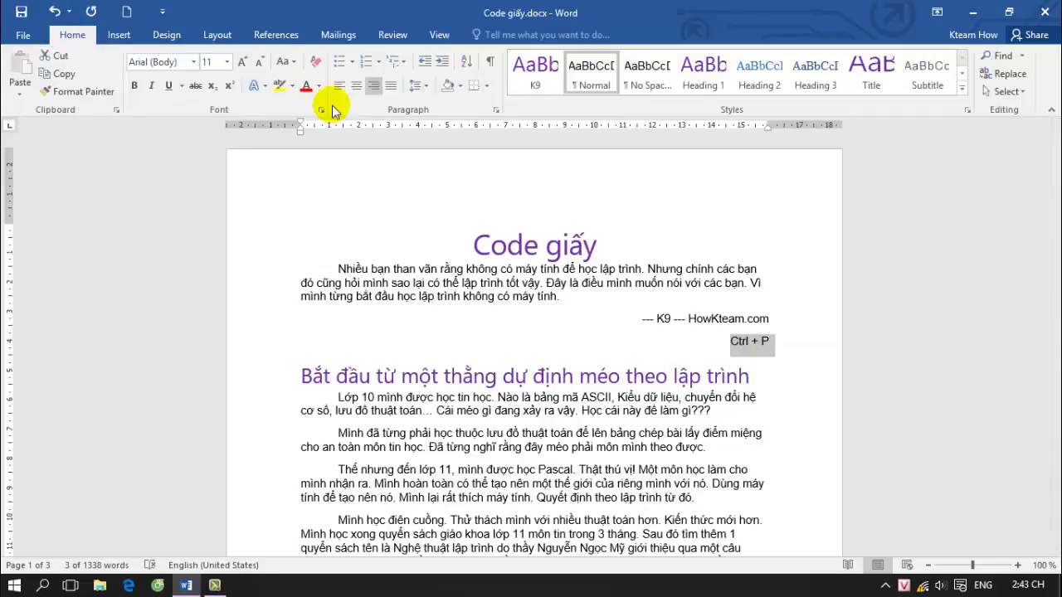
left_click(356, 86)
- Deselect the text and open the print preview with Ctrl+P
left_click(622, 326)
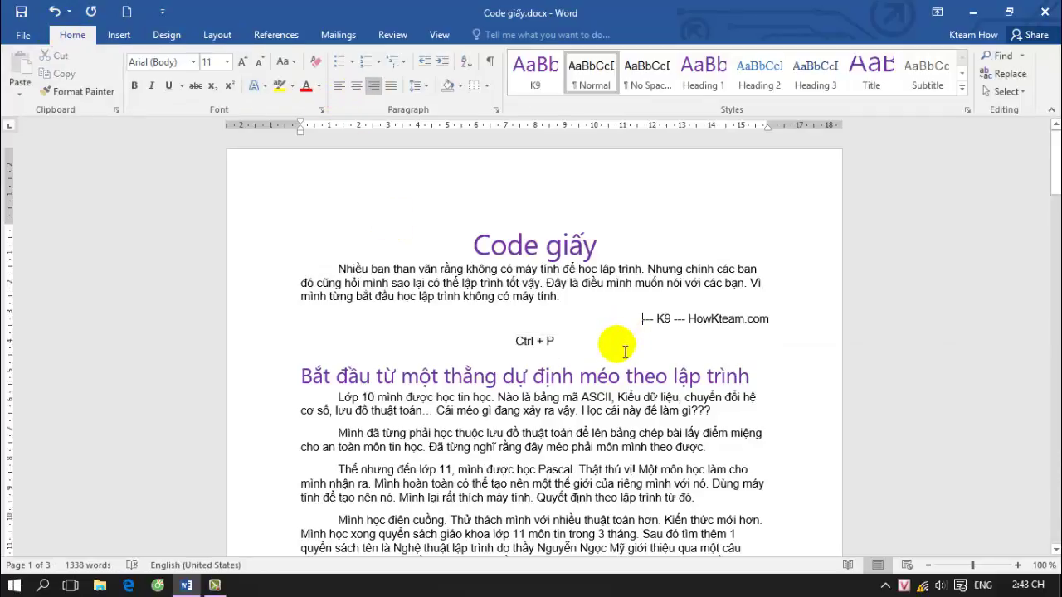
left_click(621, 353)
key("ctrl+p")
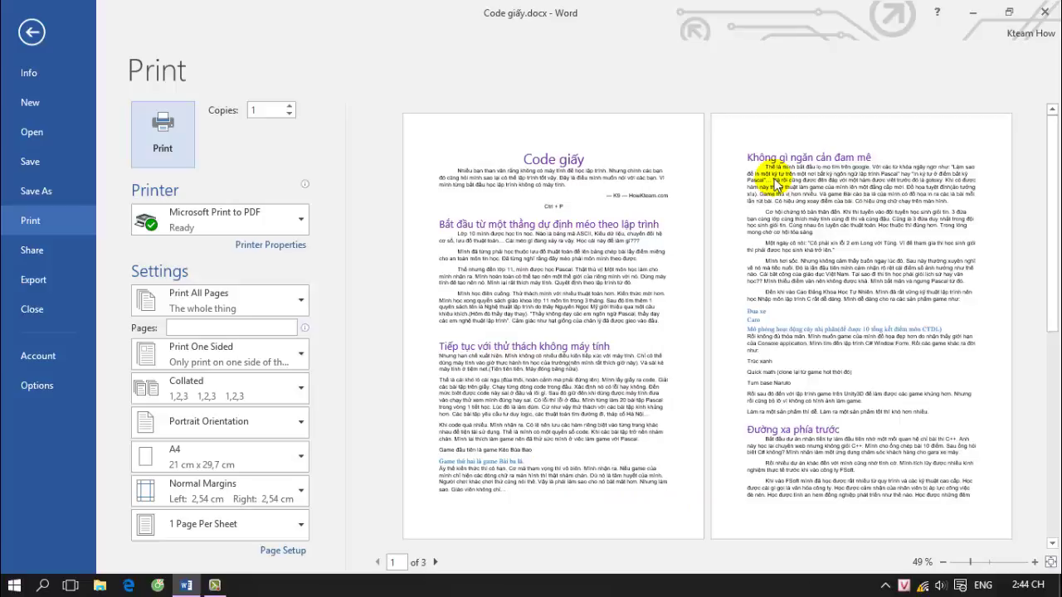
- Select Microsoft Print to PDF as the printer and start printing
scroll(705, 225, "down", 1)
scroll(705, 225, "up", 1)
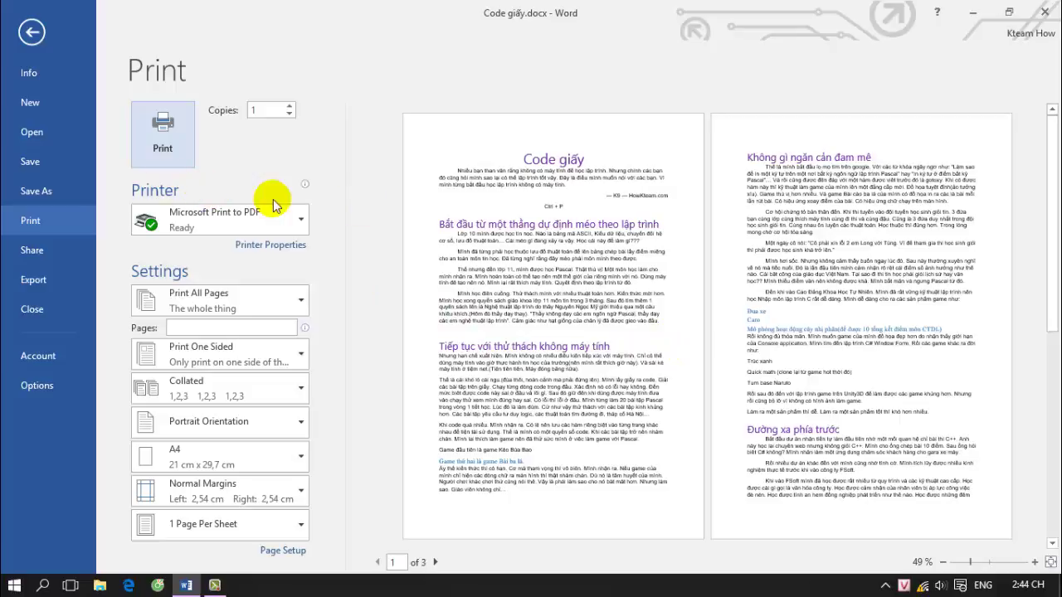
left_click(291, 228)
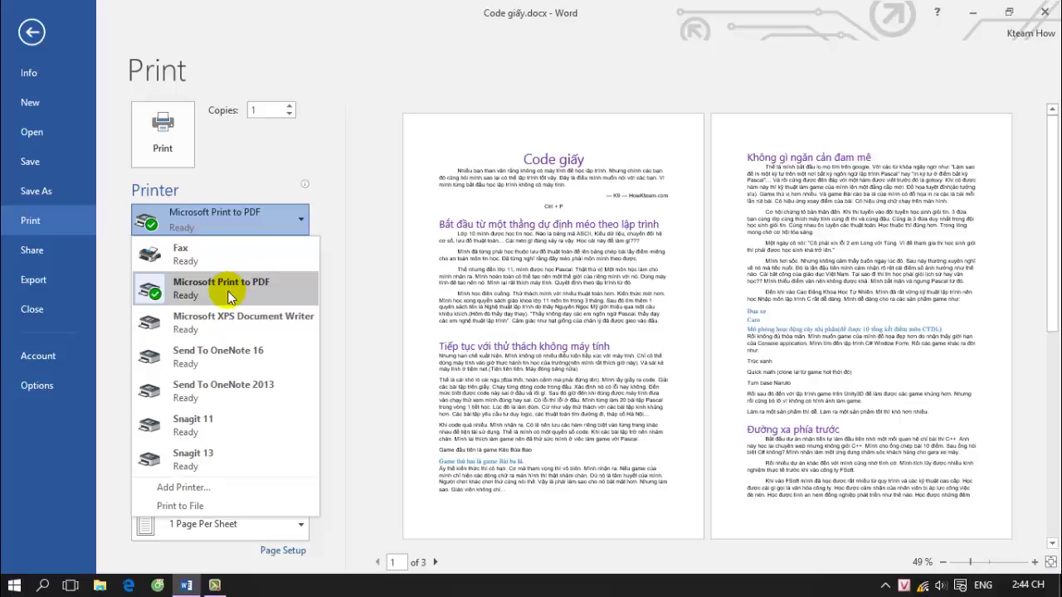
left_click(230, 297)
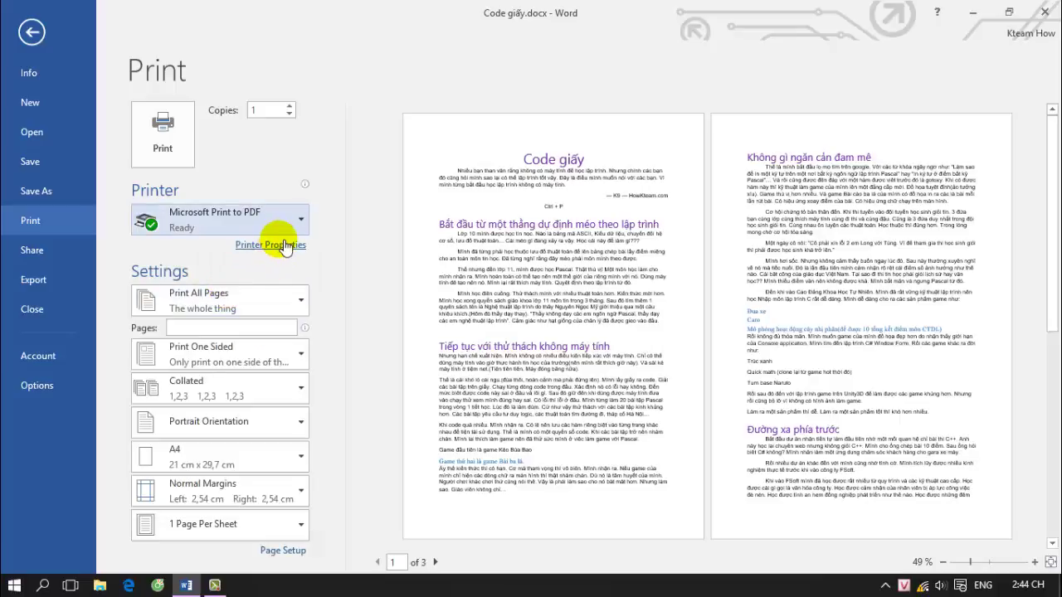
left_click(164, 132)
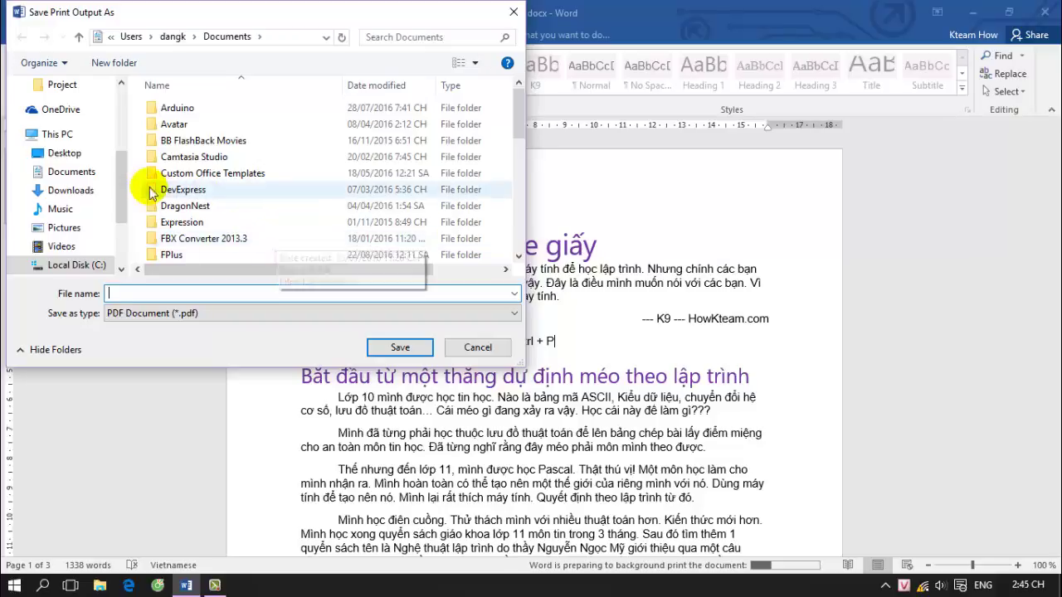
- Save the print output on the Desktop as a PDF named 'In'
scroll(120, 212, "down", 2)
scroll(121, 212, "up", 3)
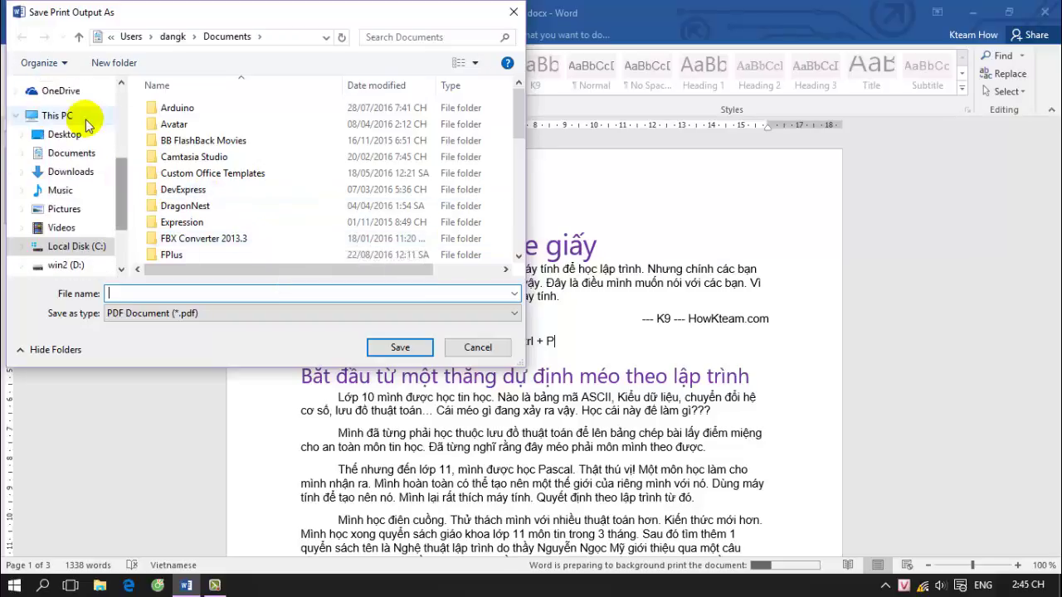
left_click(67, 134)
left_click(169, 295)
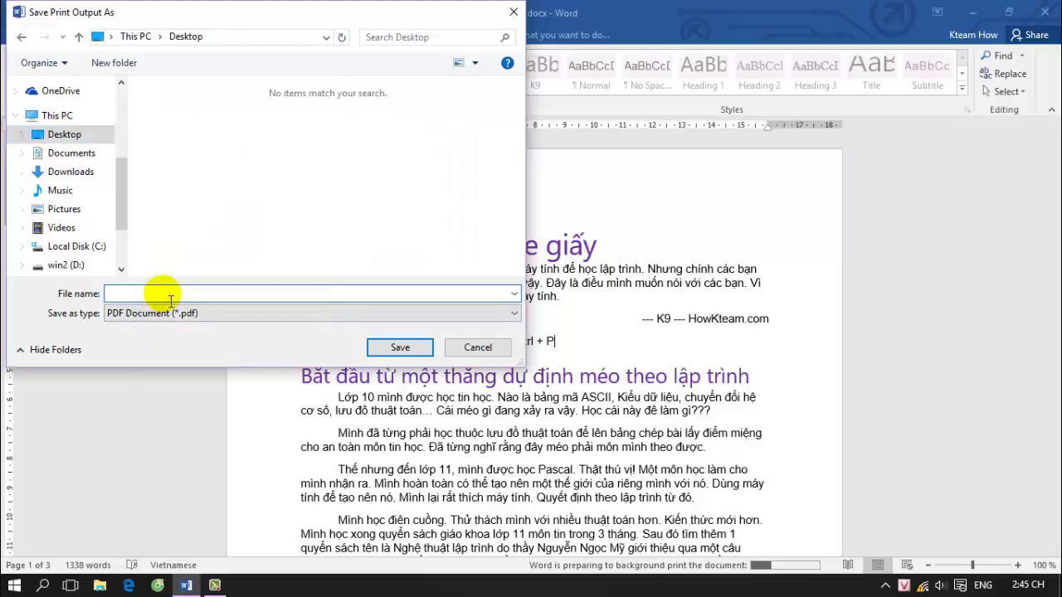
type("In")
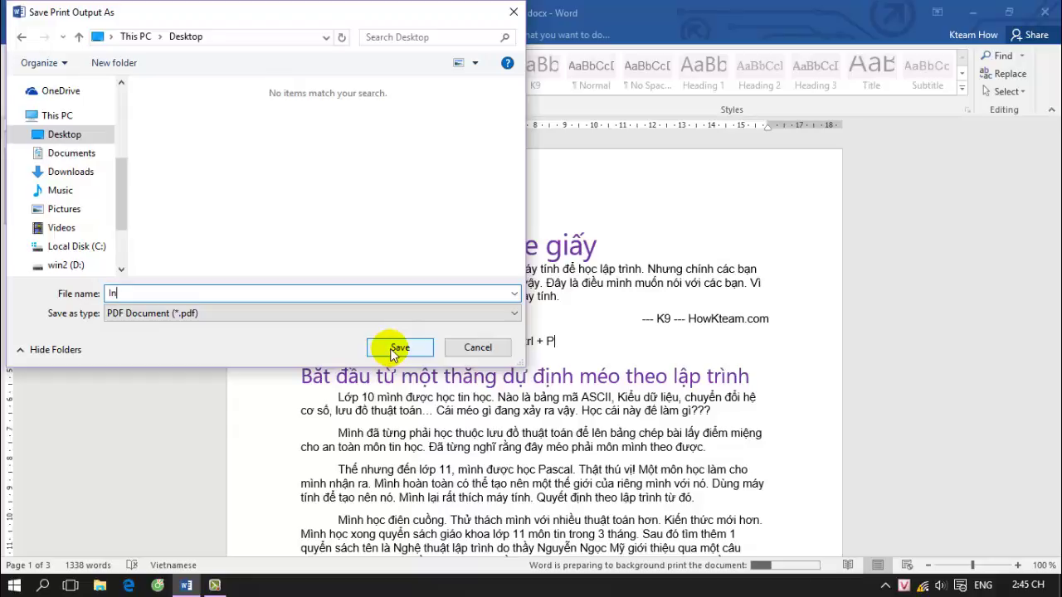
left_click(395, 352)
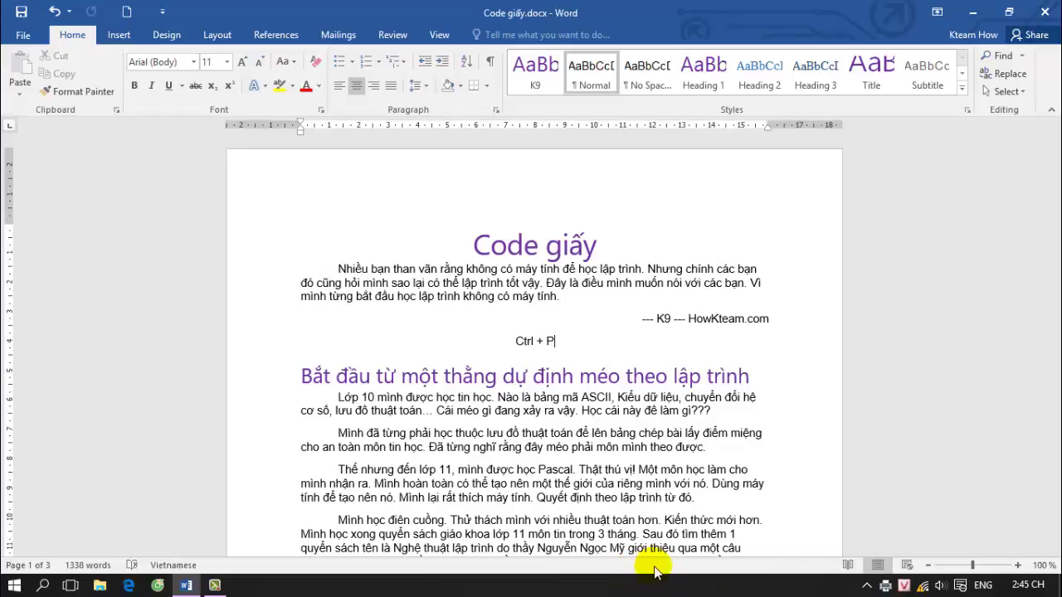
- Minimize Word and open In.pdf from the desktop in Edge
left_click(973, 12)
double_click(20, 21)
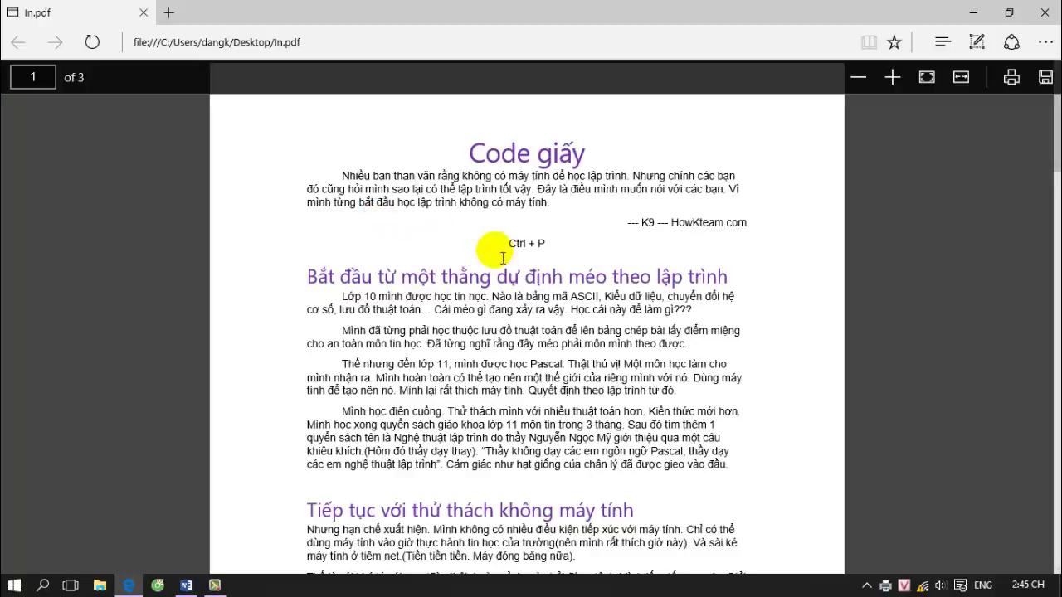
mouse_move(1055, 133)
left_mouse_down()
mouse_move(1056, 206)
mouse_move(1018, 352)
mouse_move(1032, 549)
mouse_move(1044, 157)
left_mouse_up()
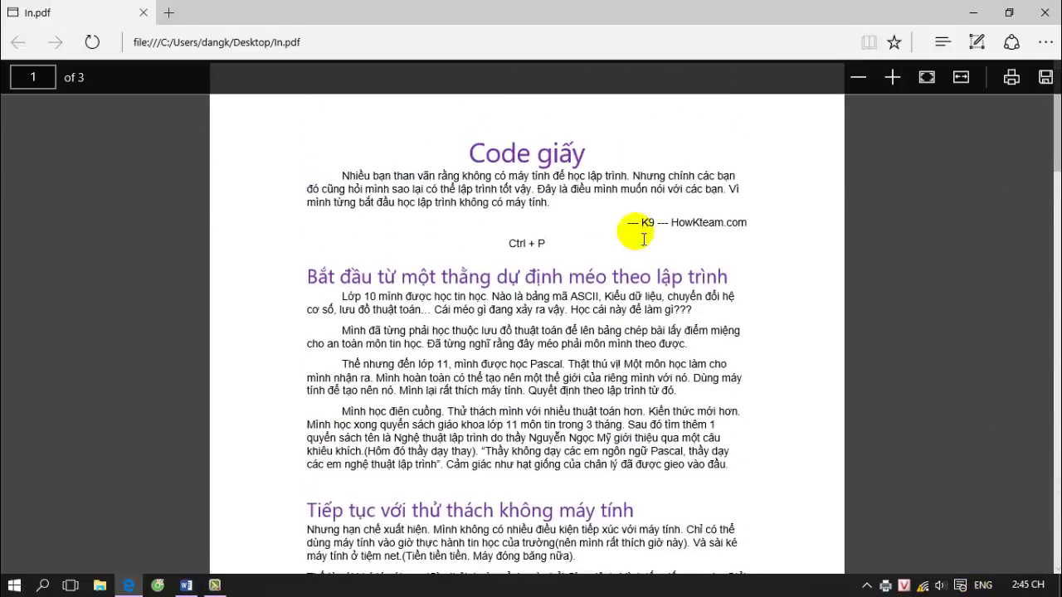
left_click_drag(342, 175, 437, 175)
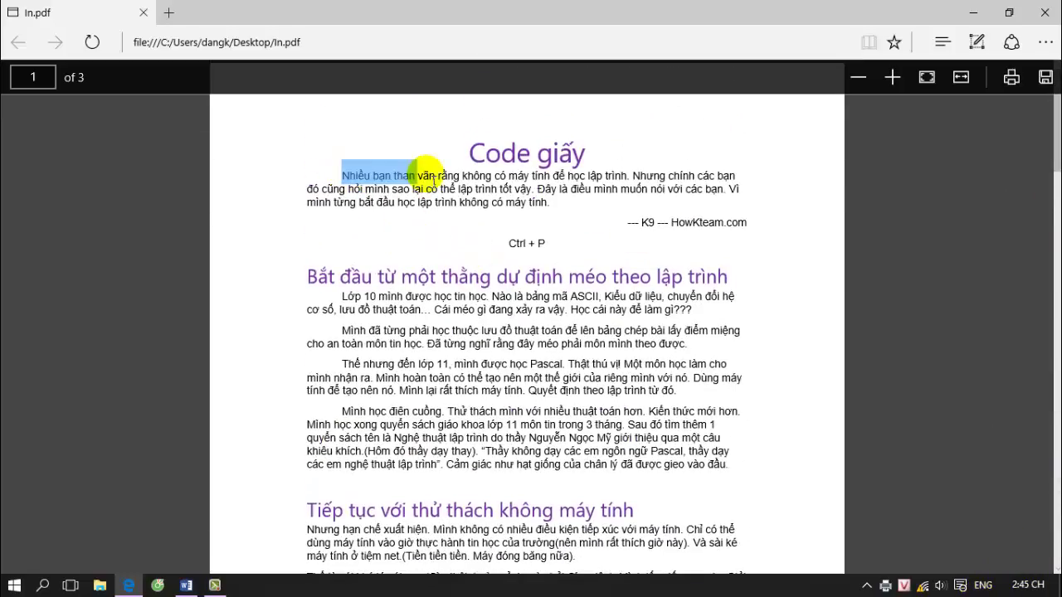
- Compare the PDF with Word's print preview using Microsoft Print to PDF, then close Edge
left_click(189, 587)
key("ctrl+p")
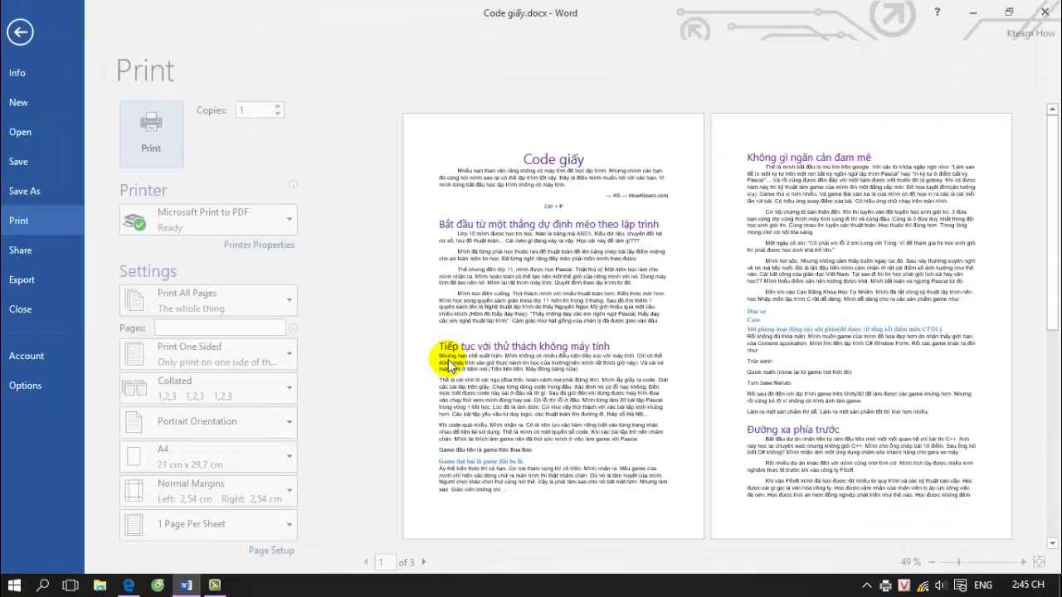
left_click(284, 225)
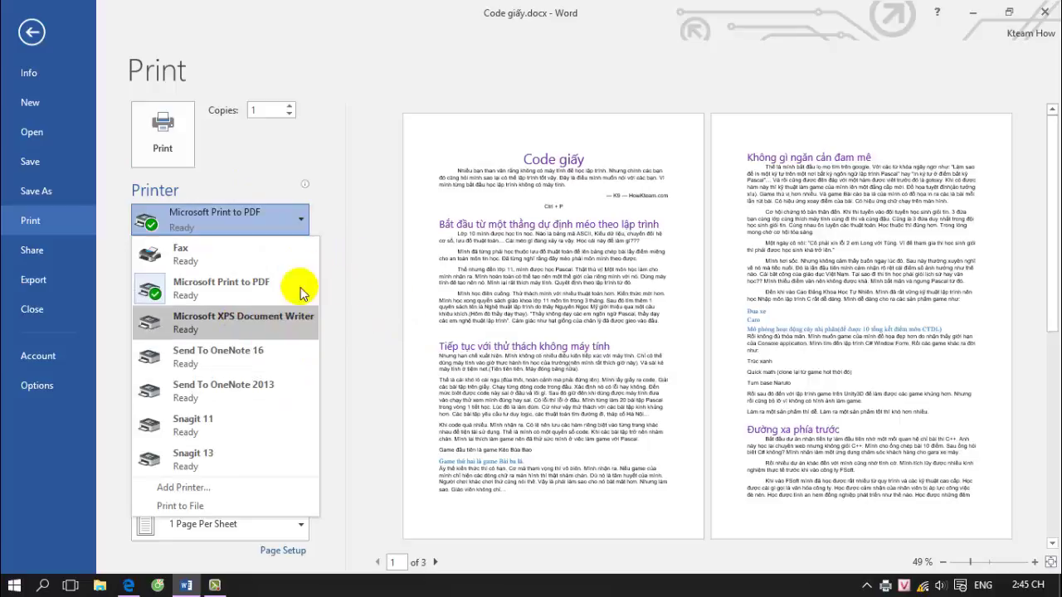
left_click(340, 262)
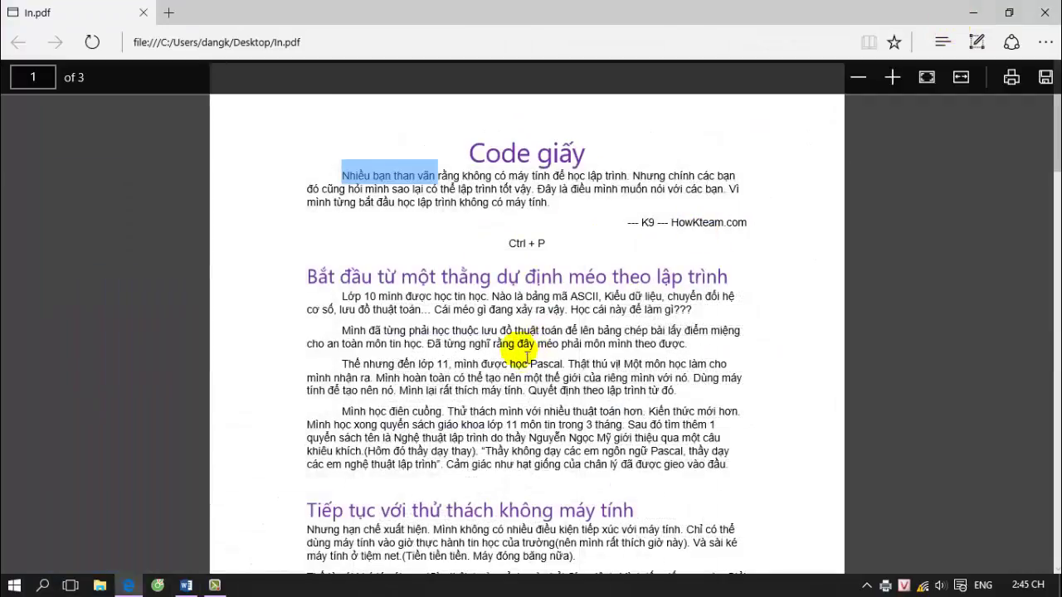
left_click_drag(628, 219, 539, 196)
scroll(539, 207, "down", 1)
scroll(638, 294, "up", 1)
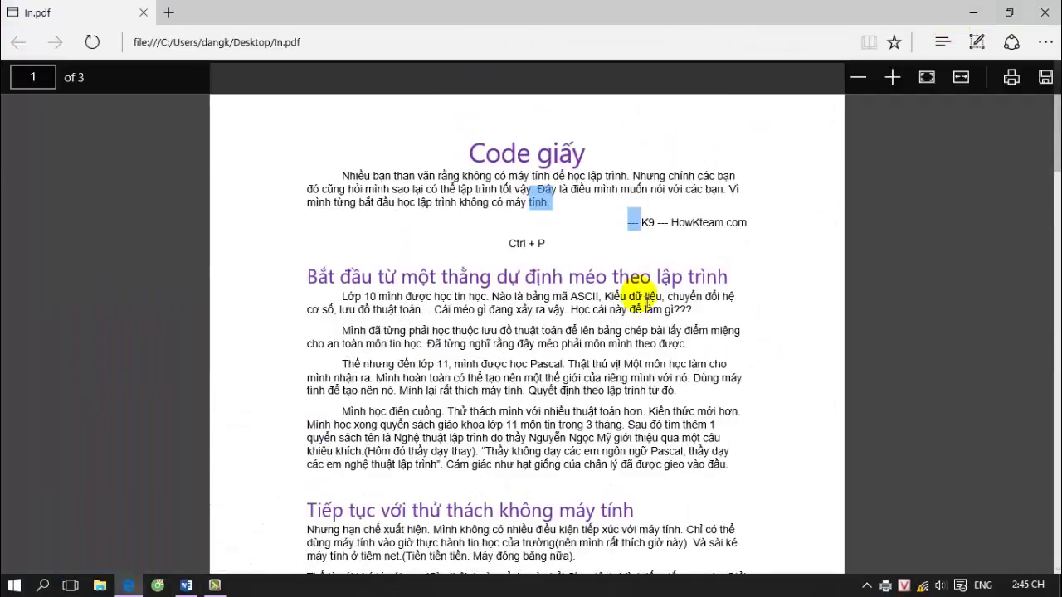
left_click(364, 323)
scroll(365, 323, "down", 1)
scroll(386, 324, "up", 1)
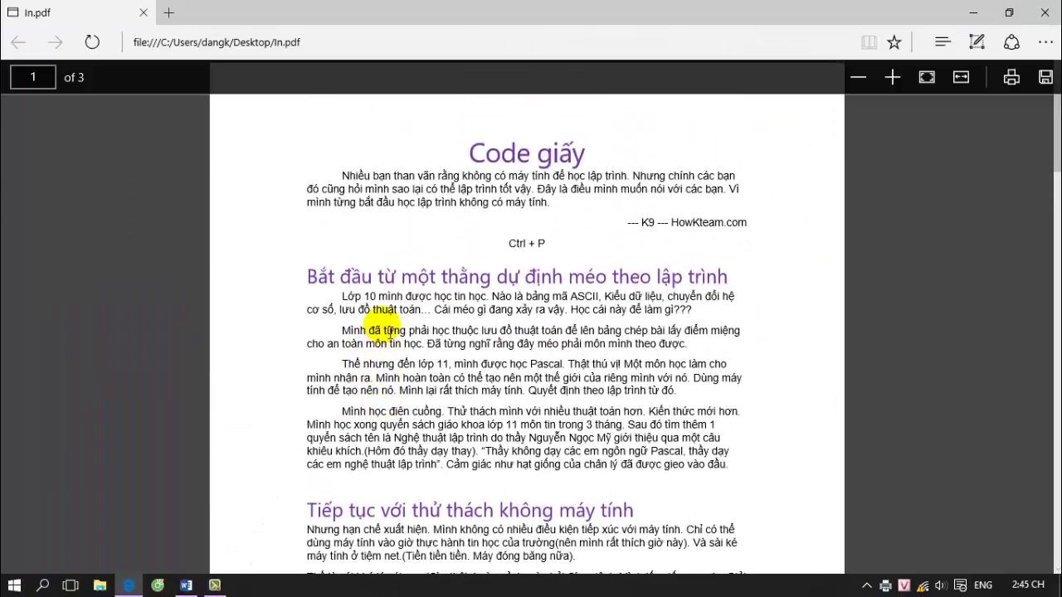
left_click(1045, 13)
- Return to Word's editing view, then reopen the print settings and preview
left_click(186, 585)
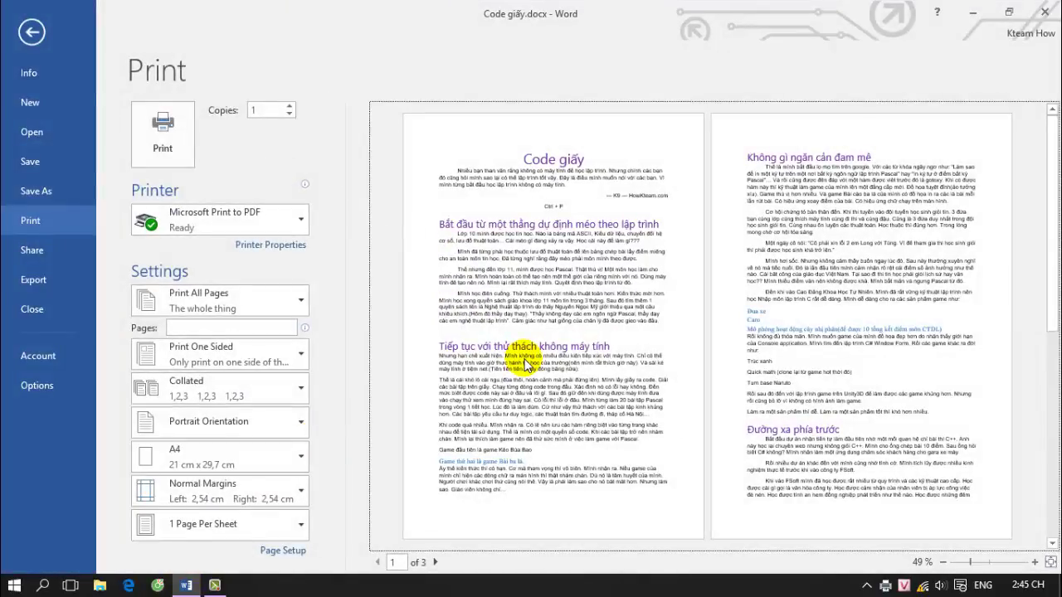
left_click(31, 33)
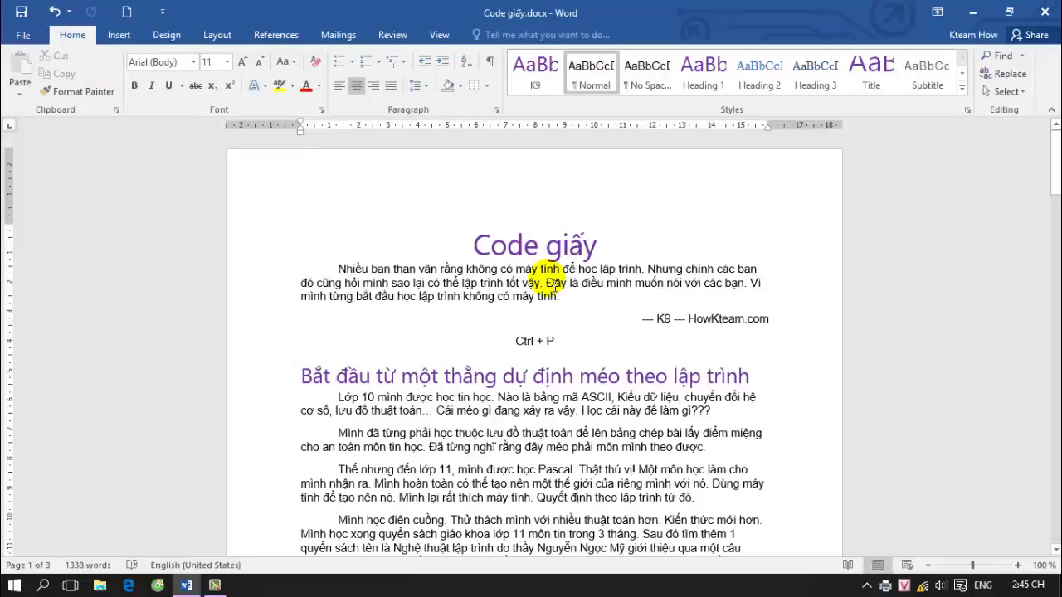
scroll(629, 379, "down", 7)
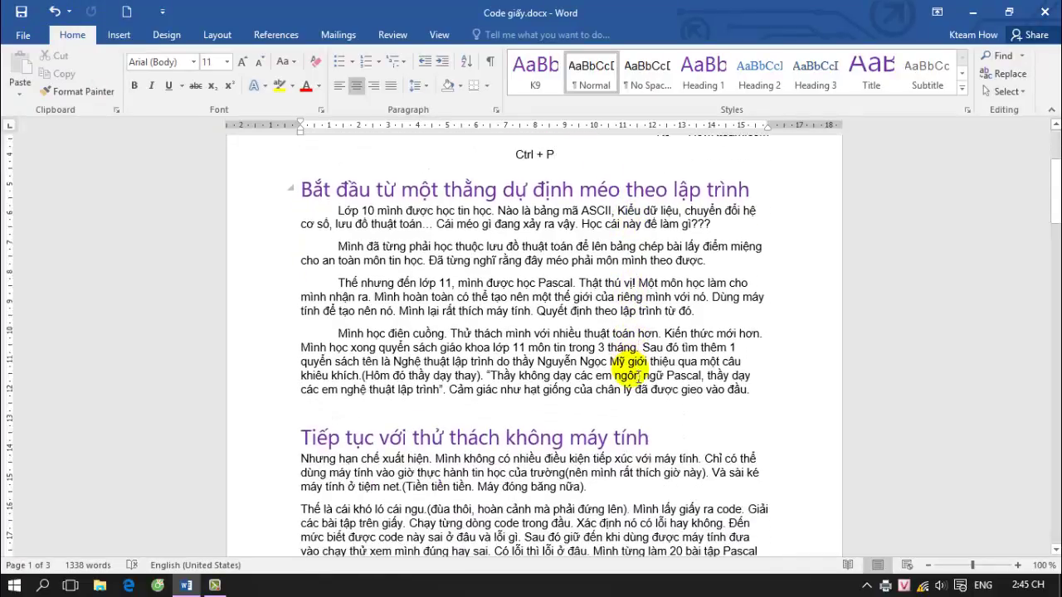
scroll(634, 374, "up", 6)
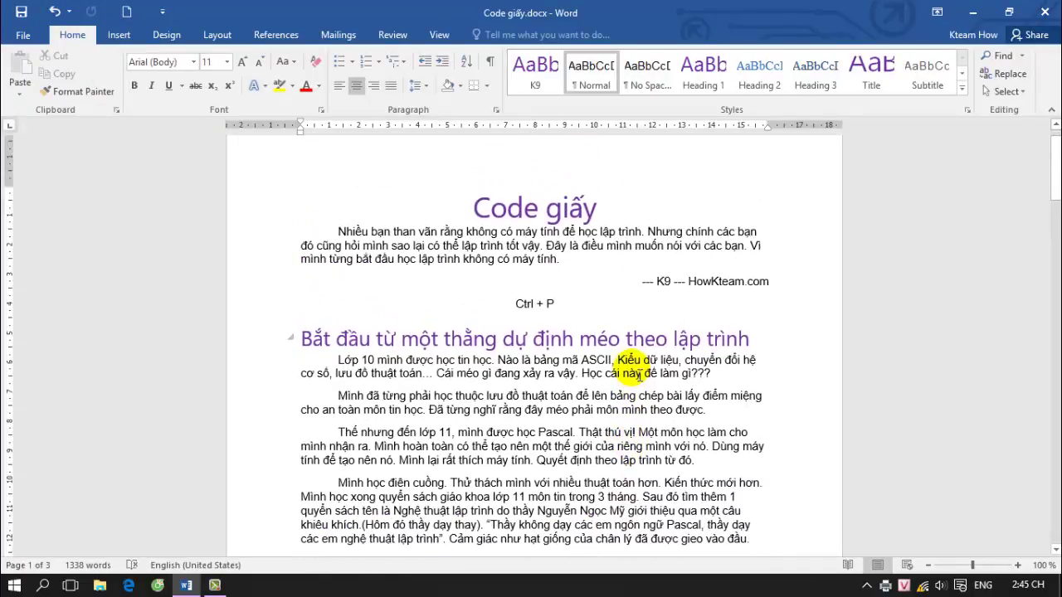
key("ctrl+p")
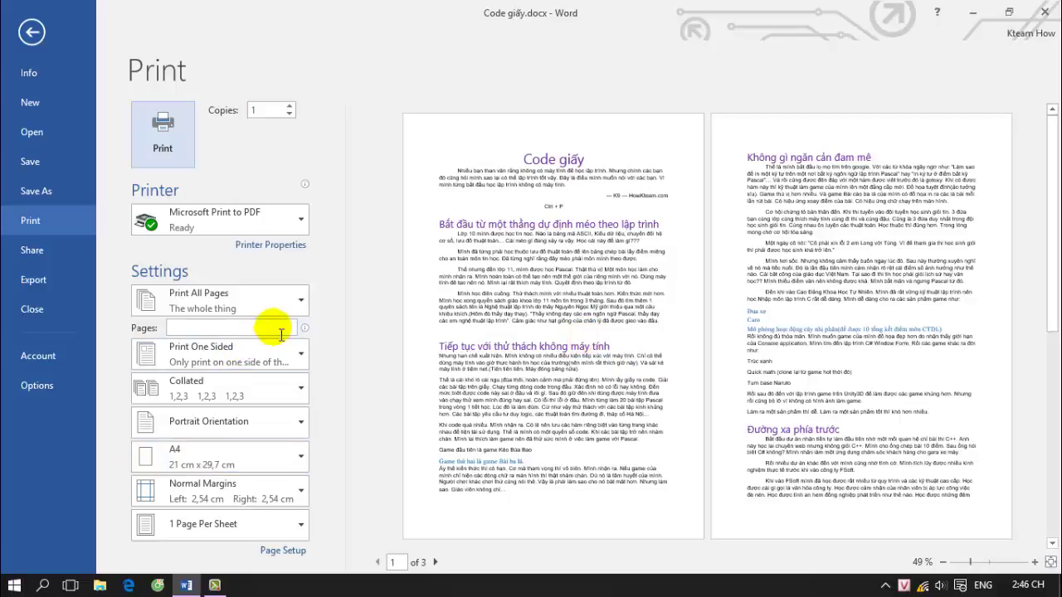
- Set the print range to pages '1 3' in the Pages box
left_click(304, 302)
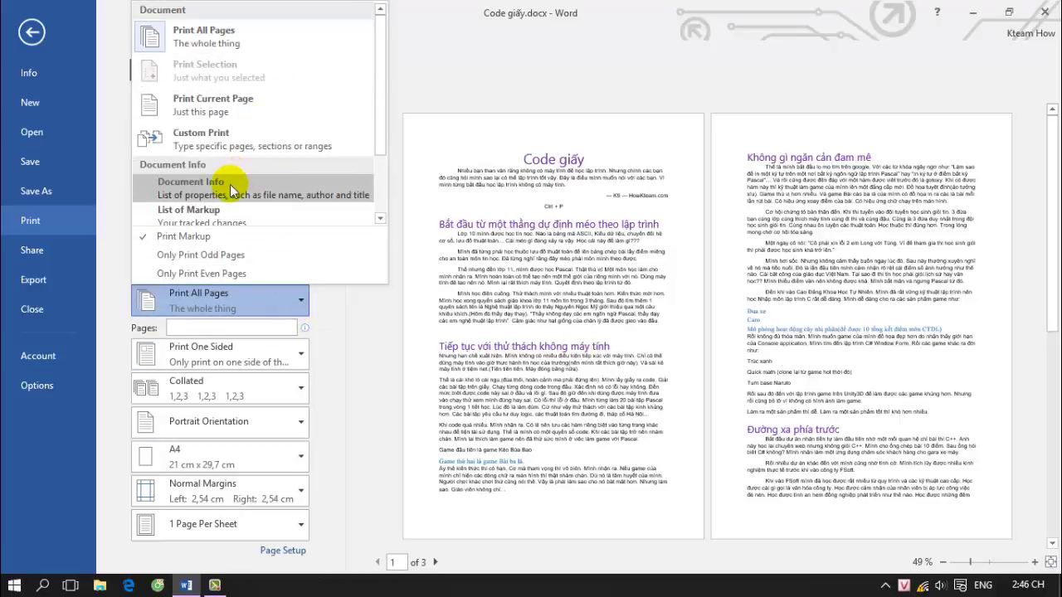
scroll(245, 179, "down", 1)
scroll(247, 178, "up", 1)
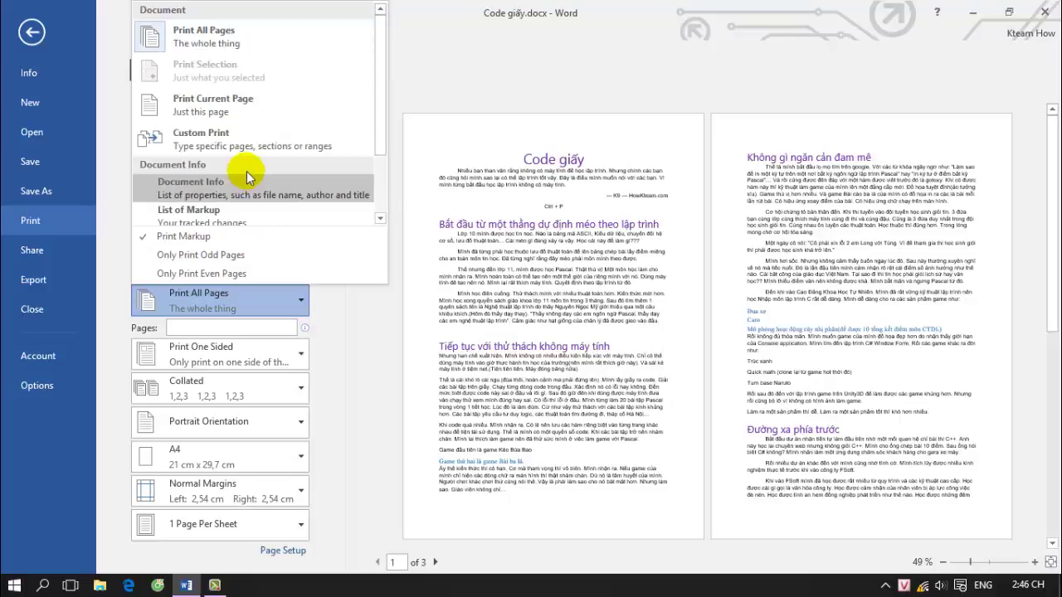
left_click(244, 39)
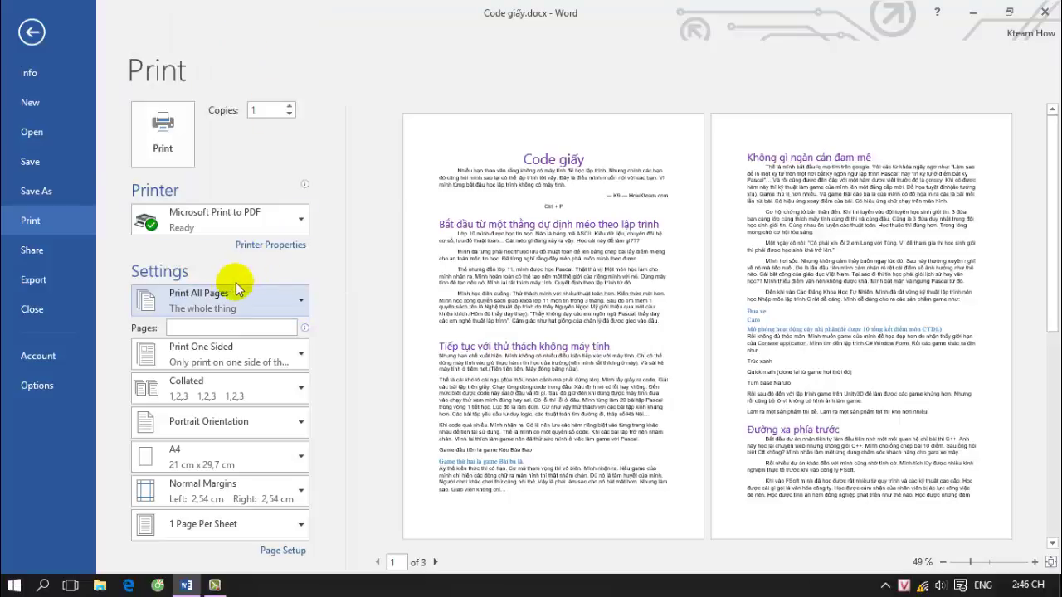
left_click(241, 330)
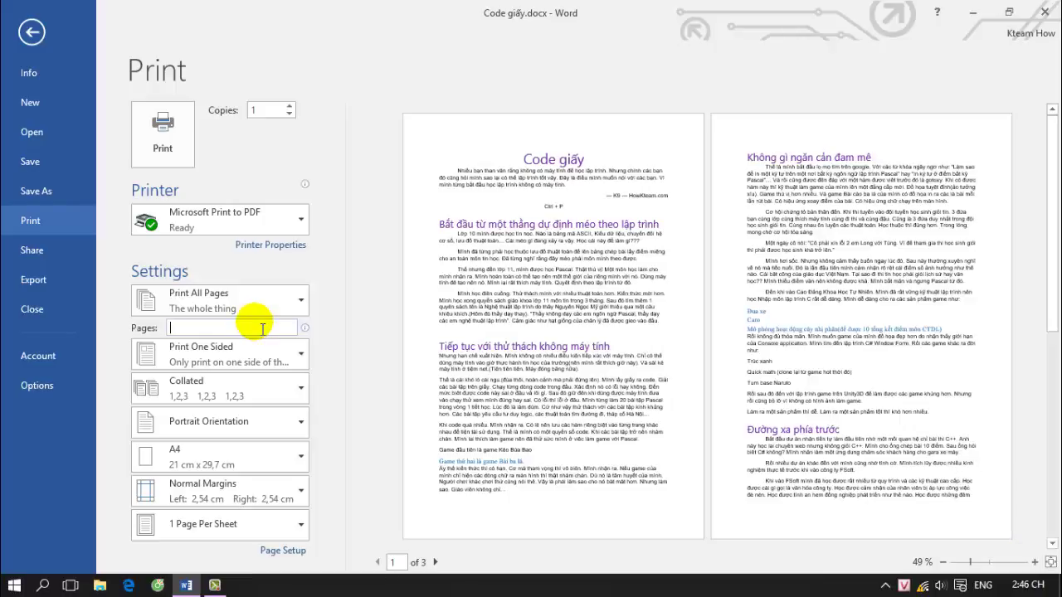
type("1")
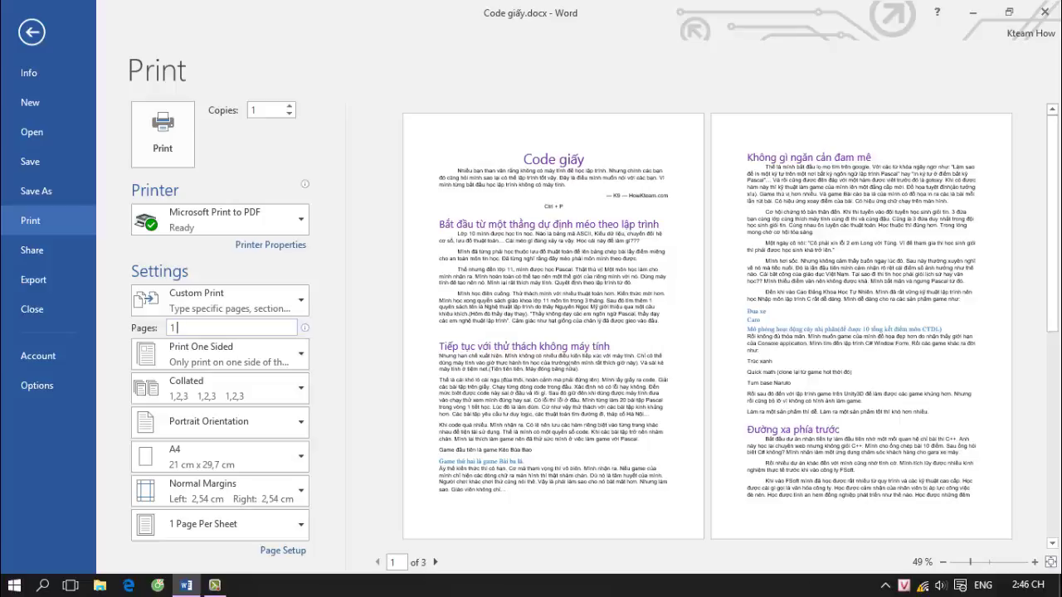
type(" 3")
left_click(253, 348)
left_click(353, 325)
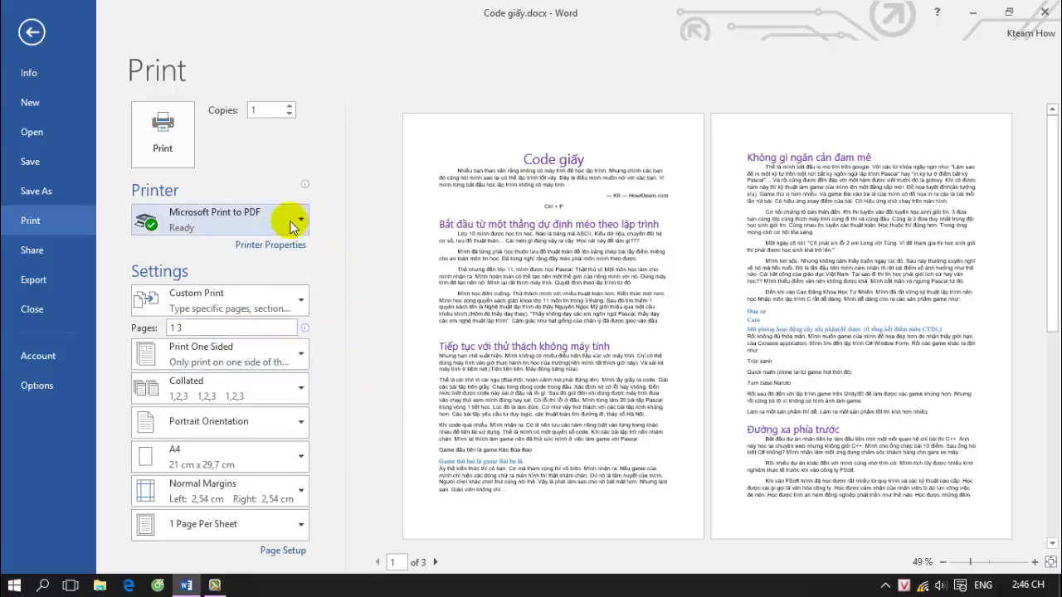
- Print pages 1 and 3 to In.pdf, replacing the existing file
left_click(176, 135)
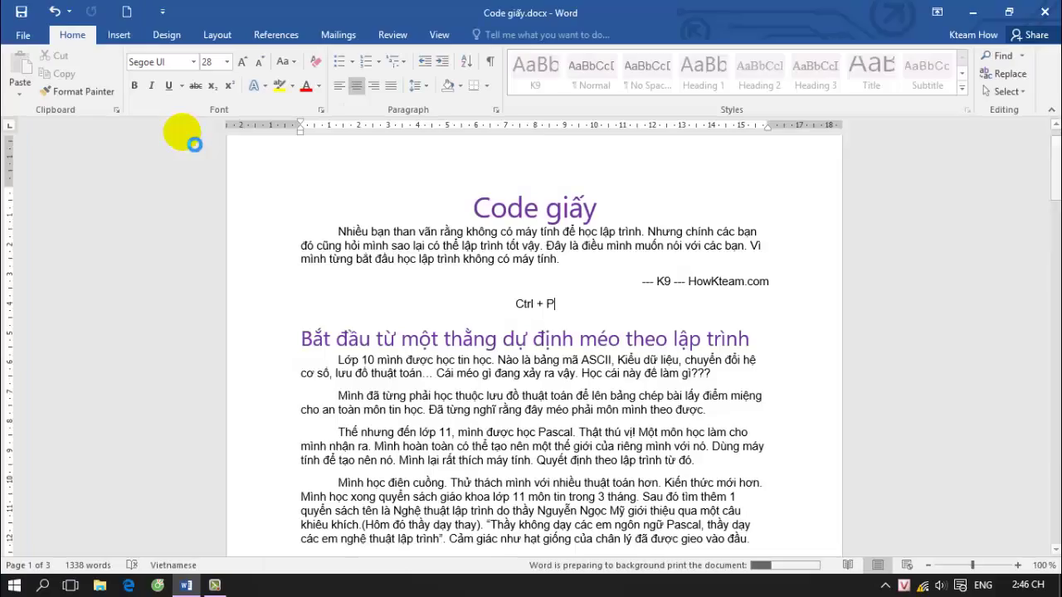
left_click(195, 139)
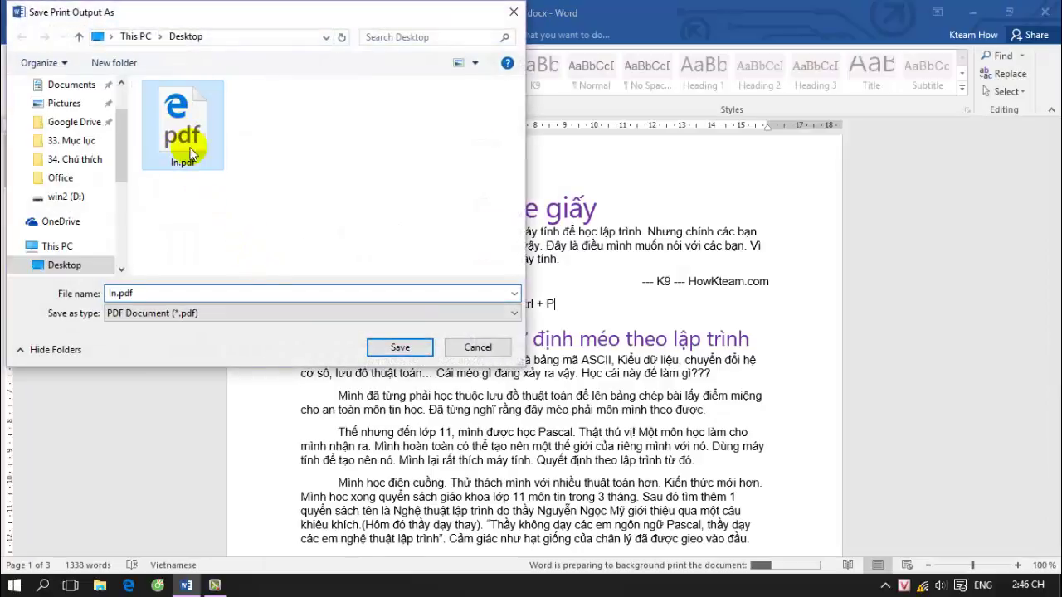
left_click(401, 348)
left_click(490, 295)
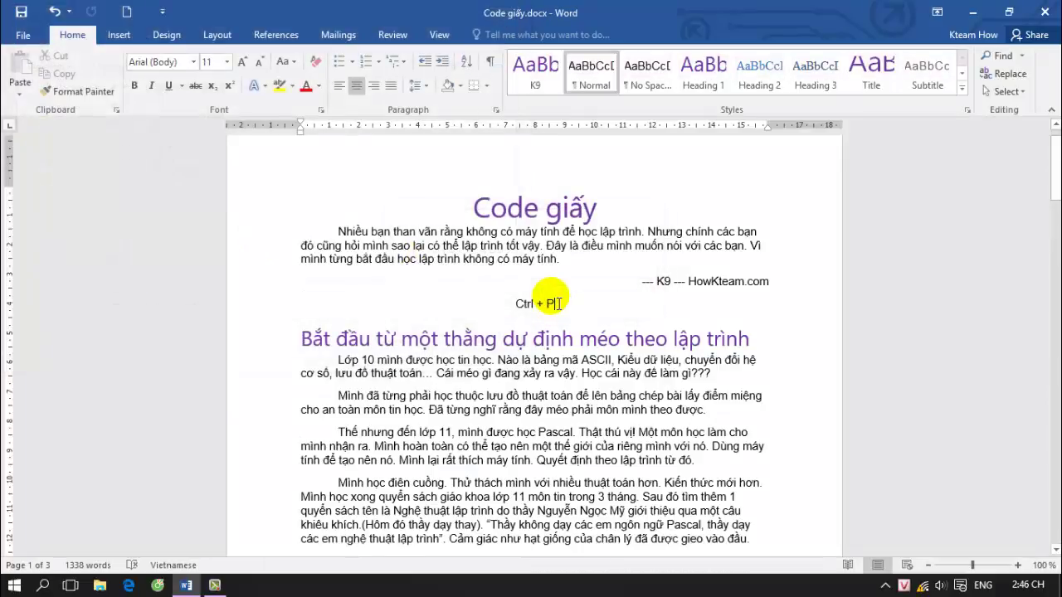
left_click(961, 12)
double_click(23, 13)
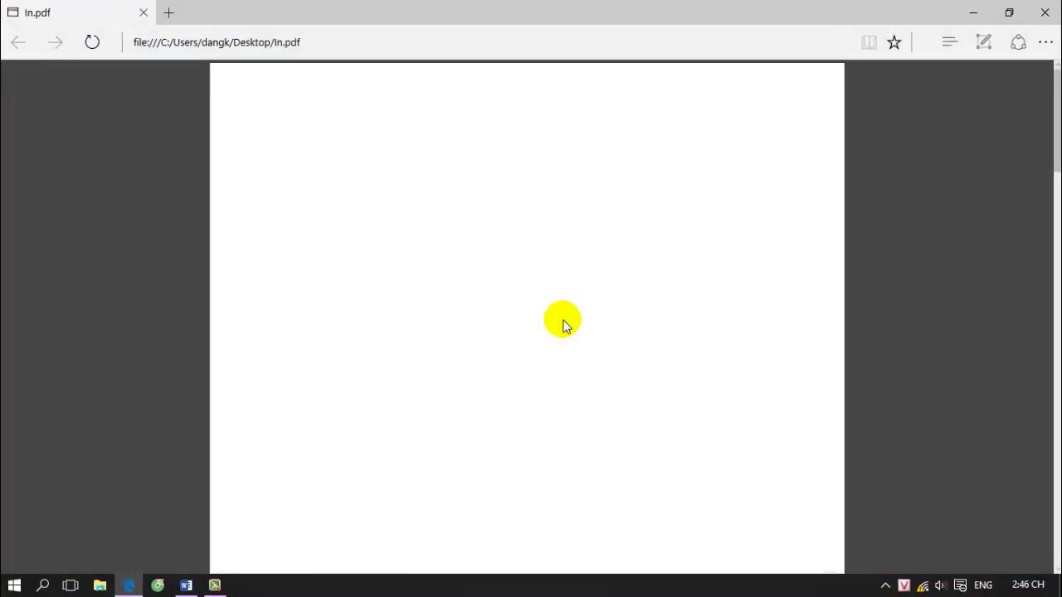
mouse_move(1054, 147)
left_mouse_down()
mouse_move(1054, 411)
mouse_move(1054, 108)
left_mouse_up()
left_click(1045, 13)
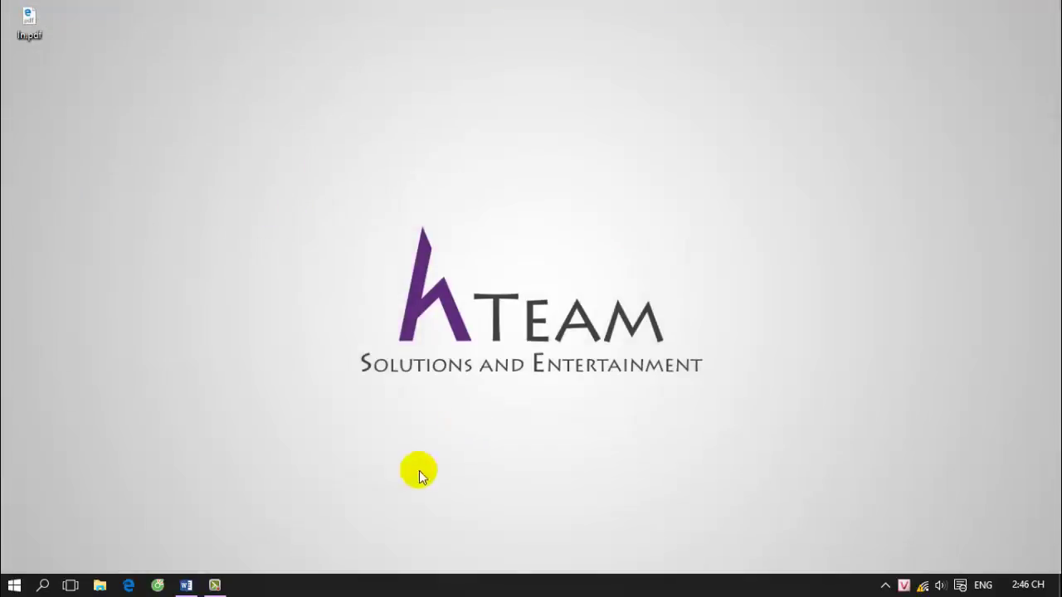
left_click(186, 585)
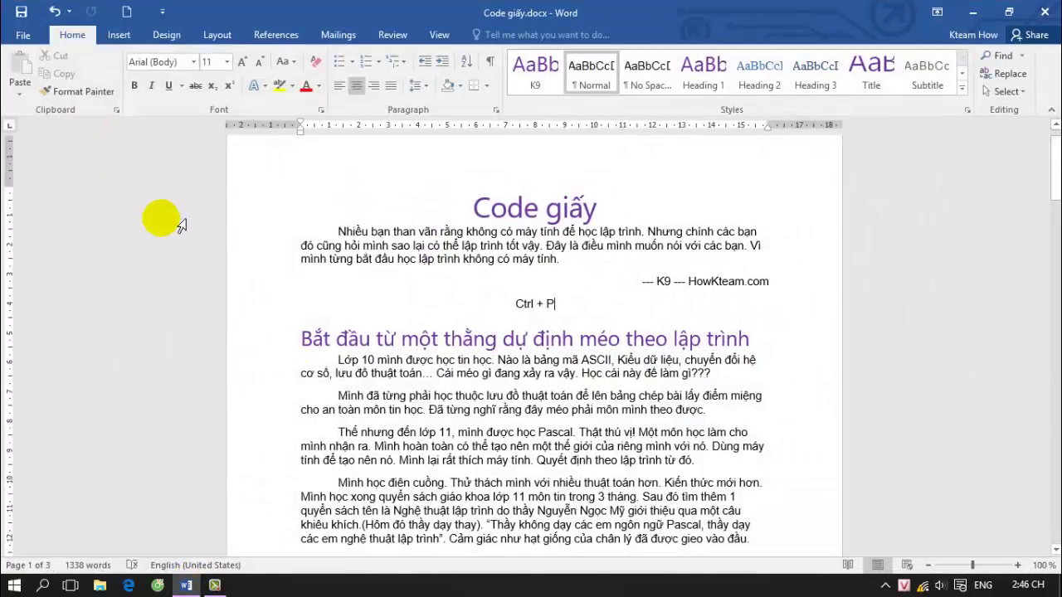
- Reopen print settings, clear the old page range, and choose Print Current Page
key("ctrl+p")
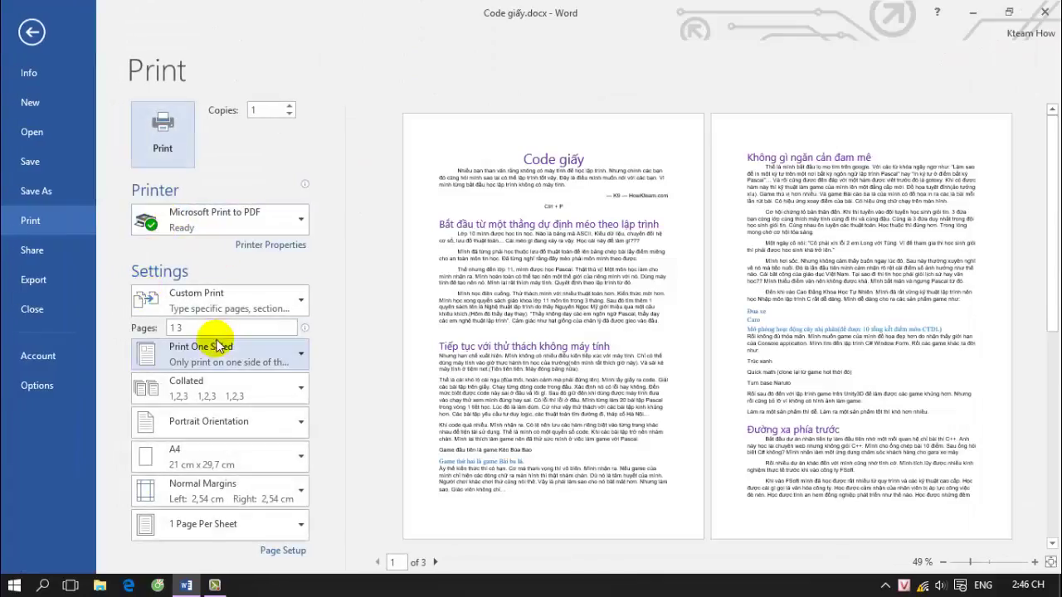
key("BackSpace")
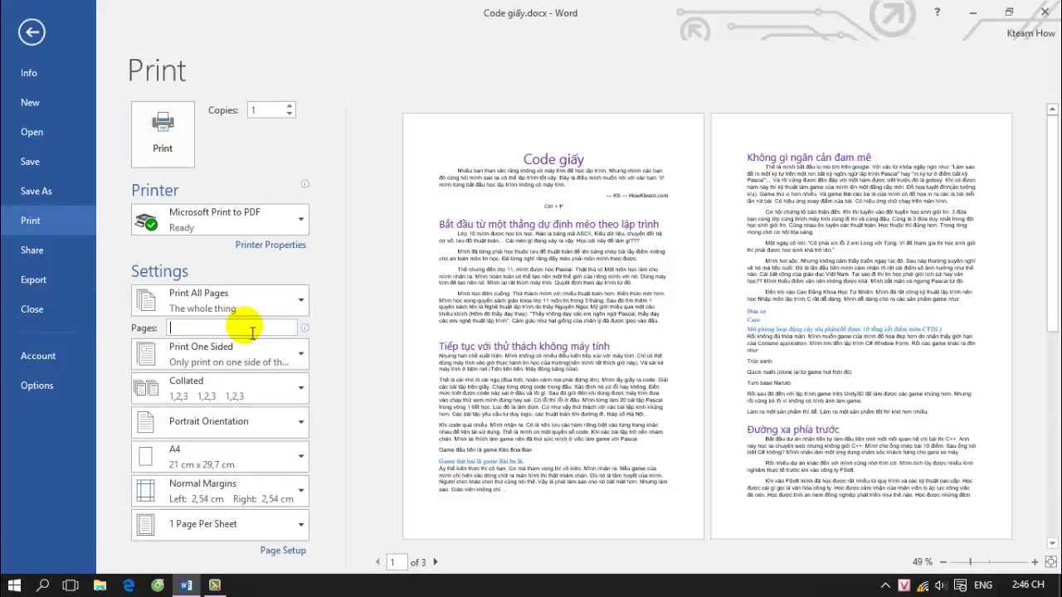
left_click(287, 311)
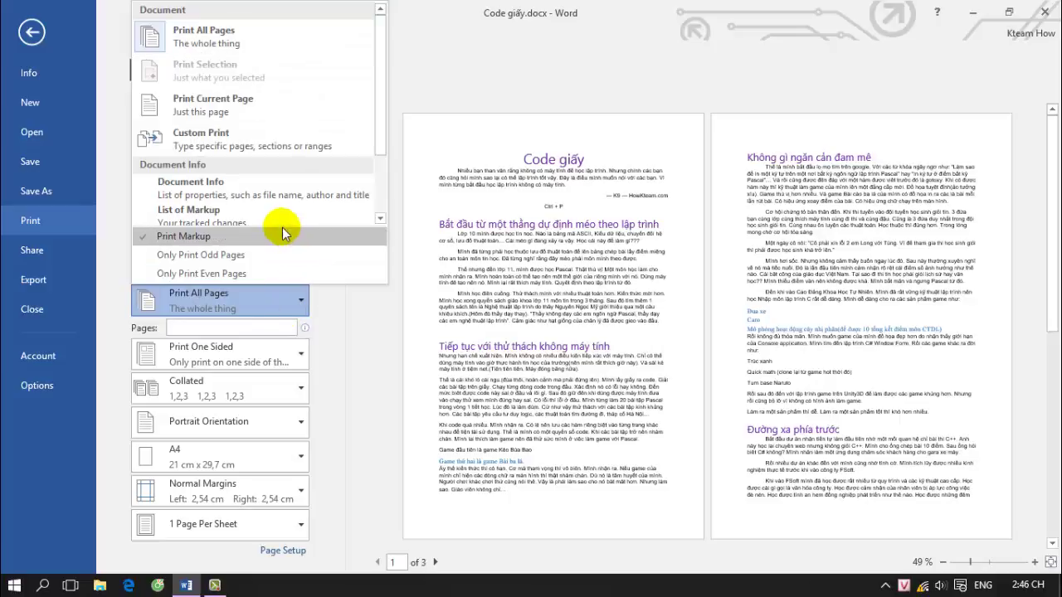
left_click(237, 139)
left_click(271, 329)
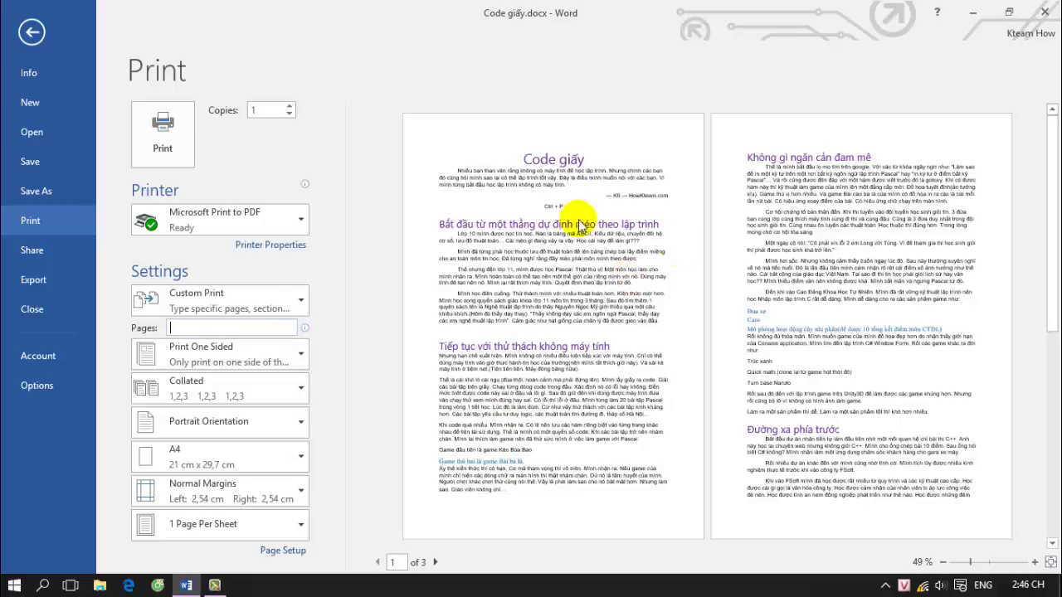
left_click(263, 301)
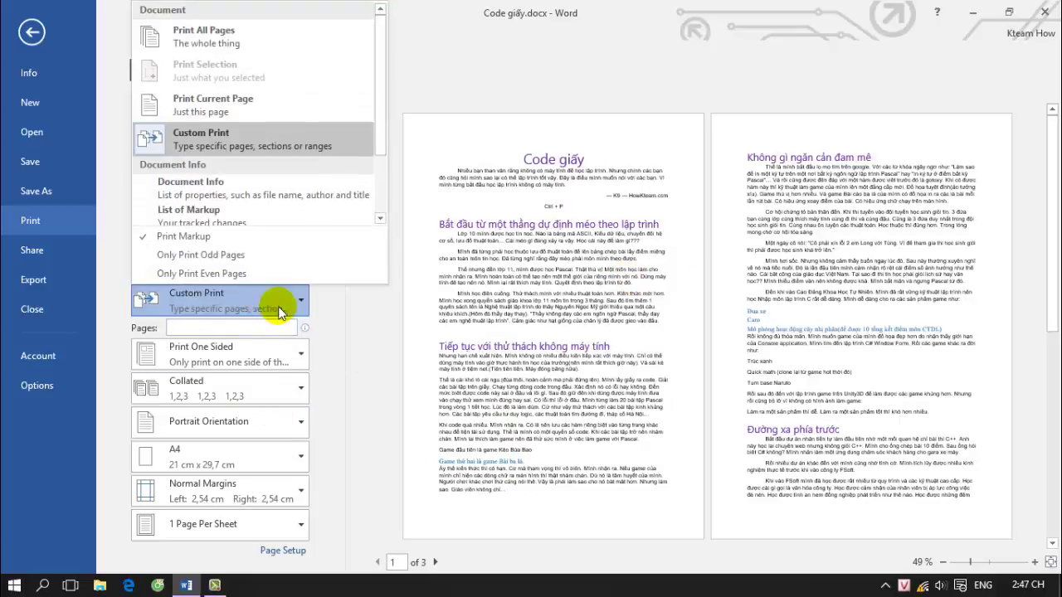
left_click(264, 51)
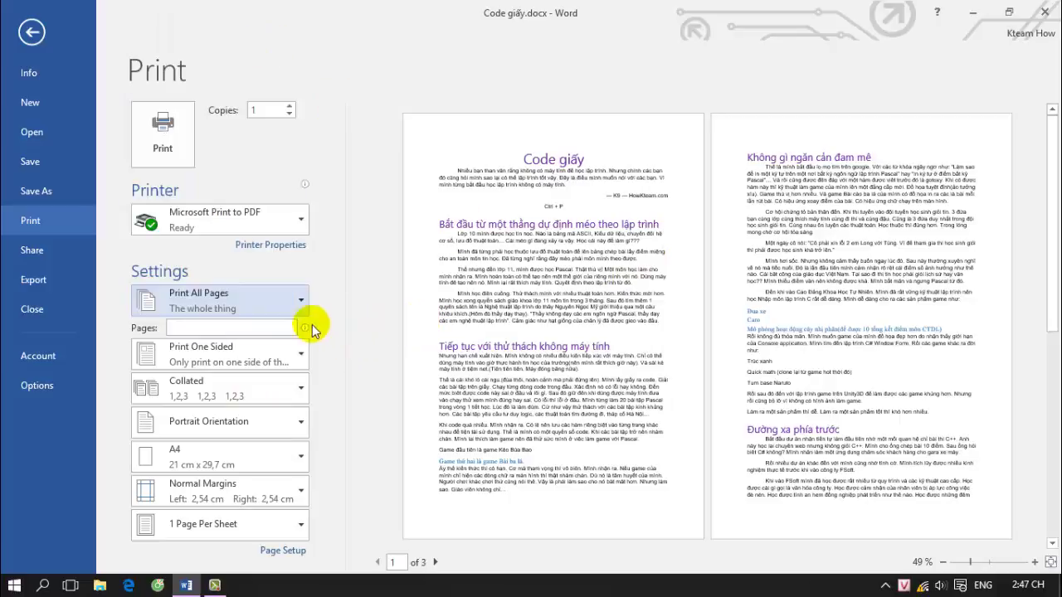
left_click(297, 303)
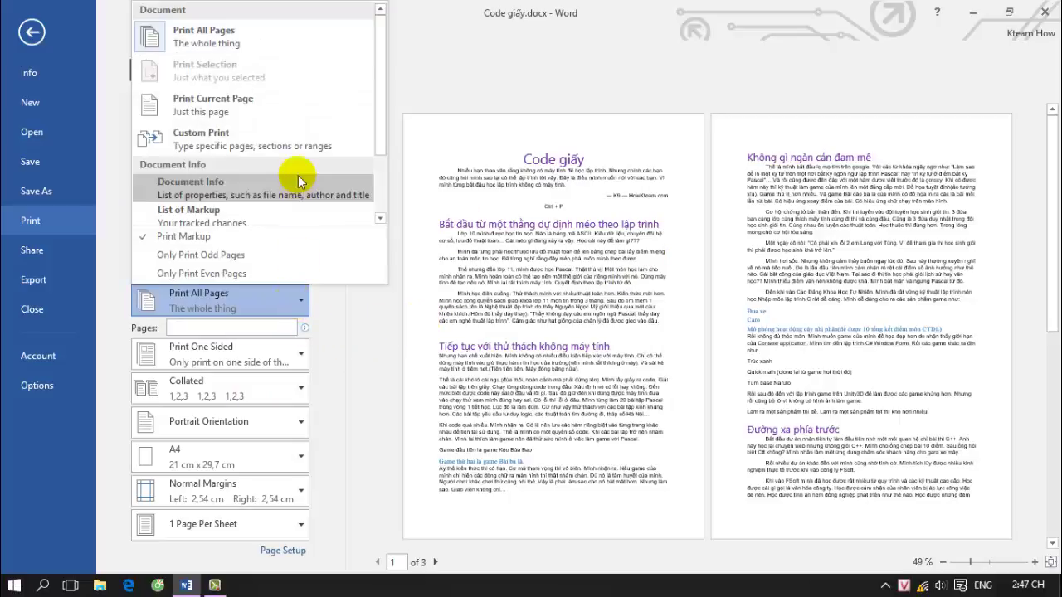
left_click(289, 116)
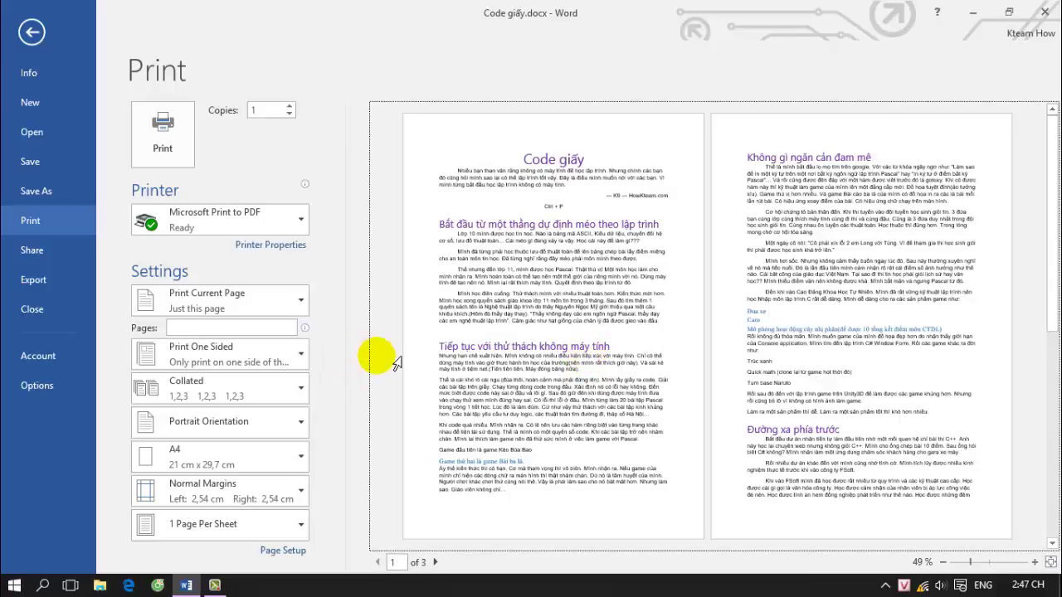
left_click(298, 307)
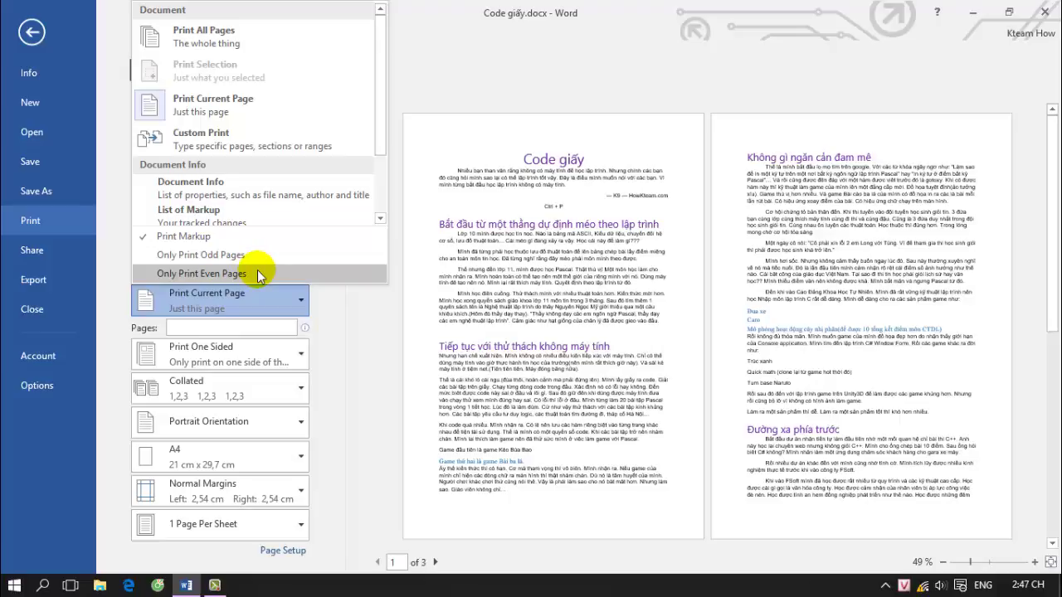
left_click(360, 323)
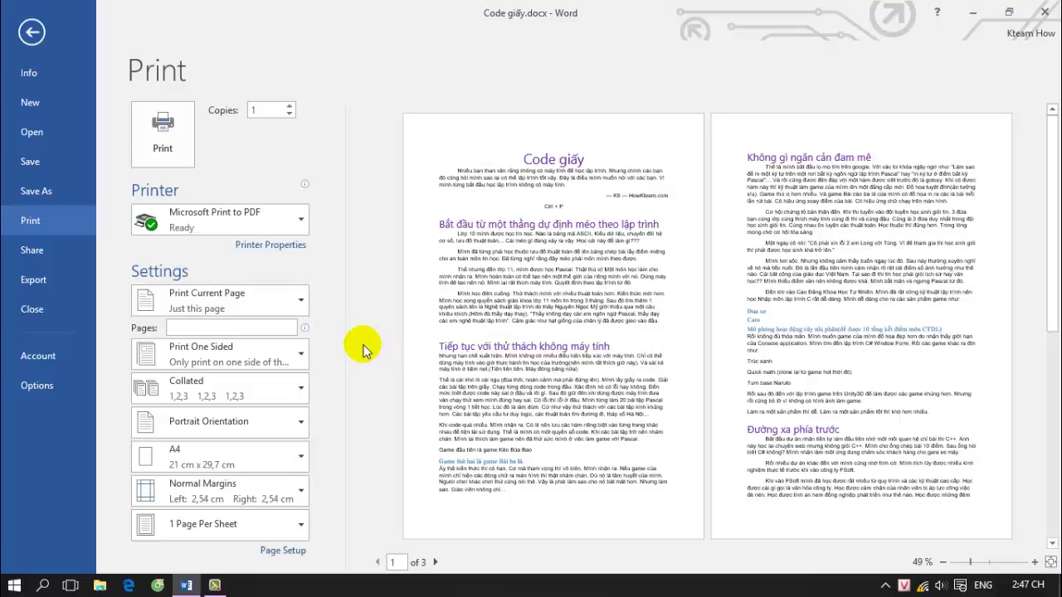
left_click(229, 330)
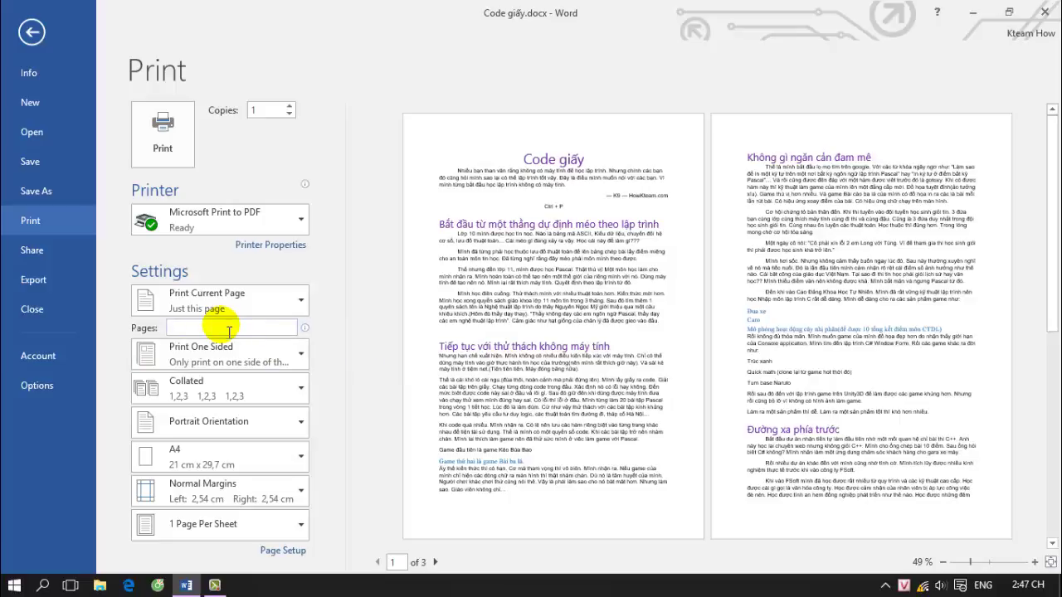
- Enter the page range 1,3 in the Pages box
type("1,3")
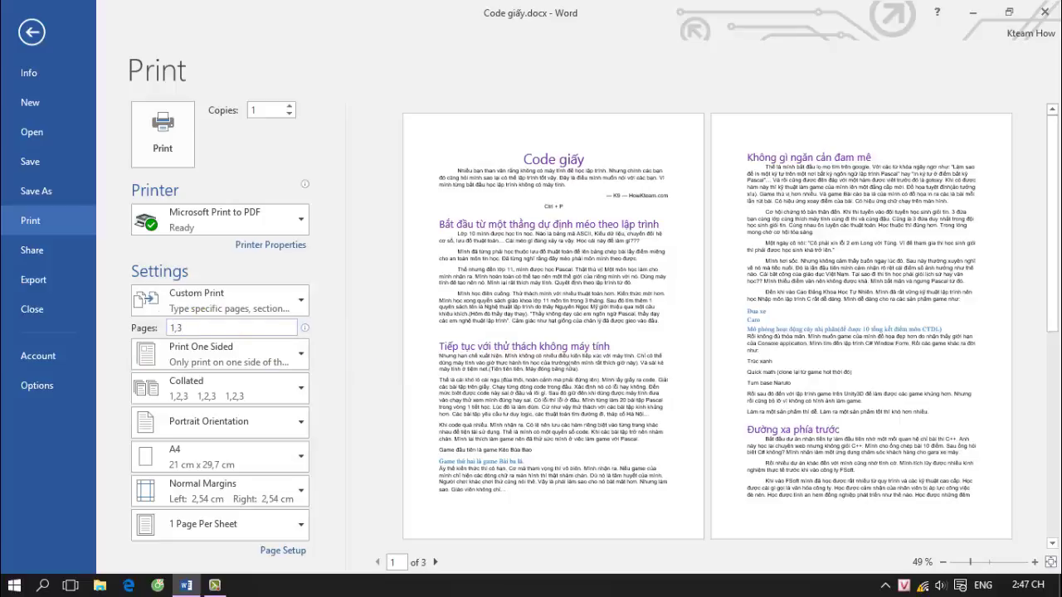
left_click(227, 329)
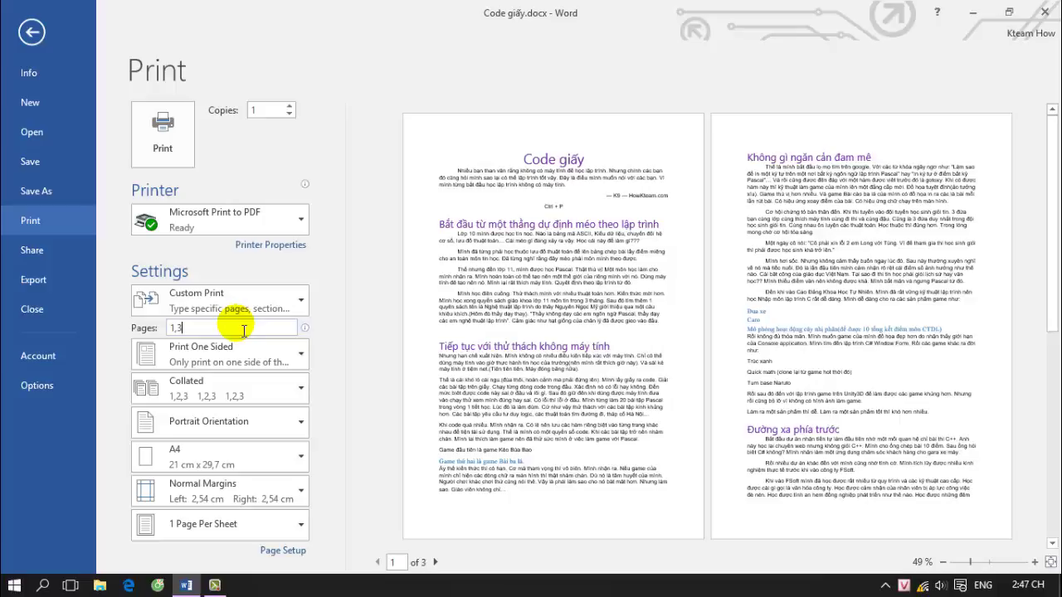
key("BackSpace")
key("BackSpace")
key("BackSpace")
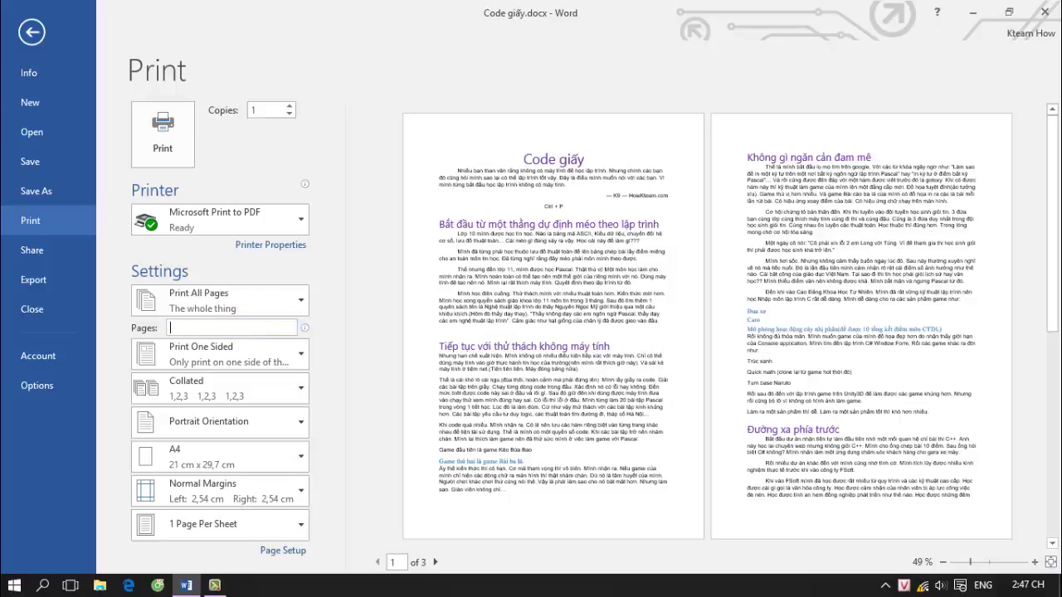
type("50-")
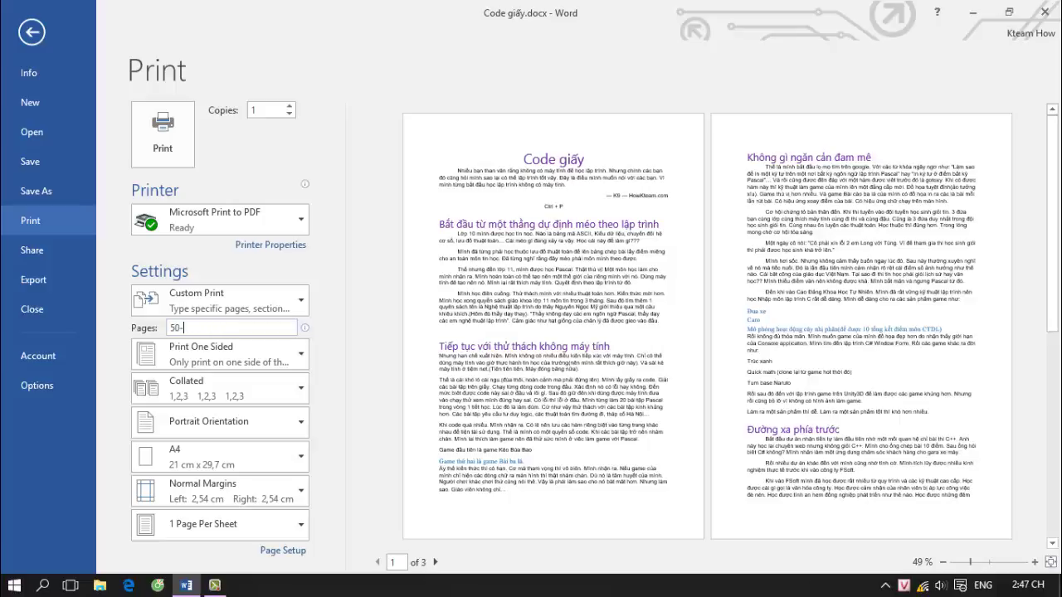
type("10")
key("BackSpace")
key("BackSpace")
key("BackSpace")
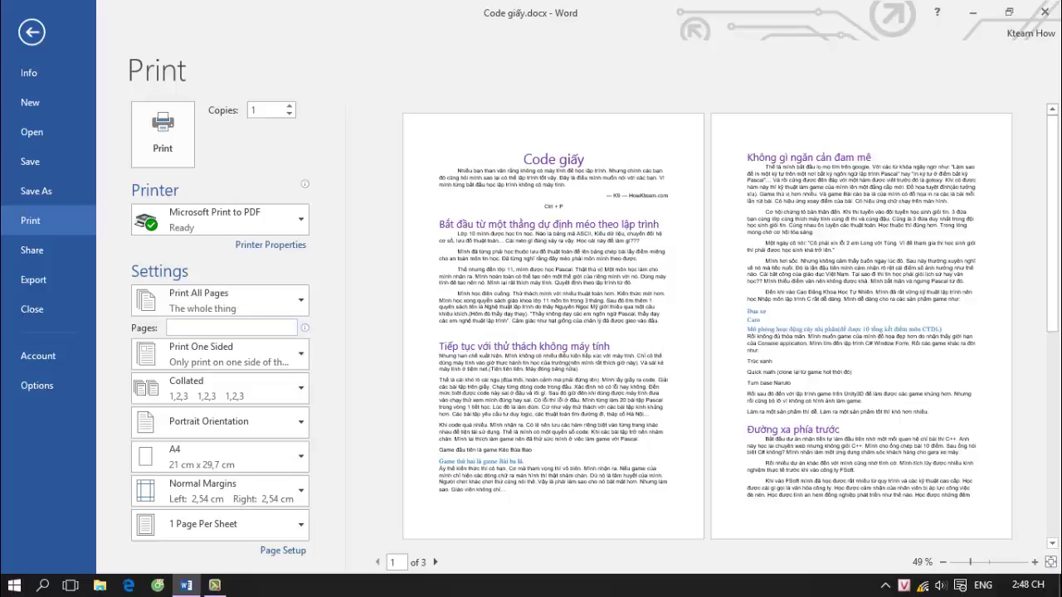
type("1,3-10")
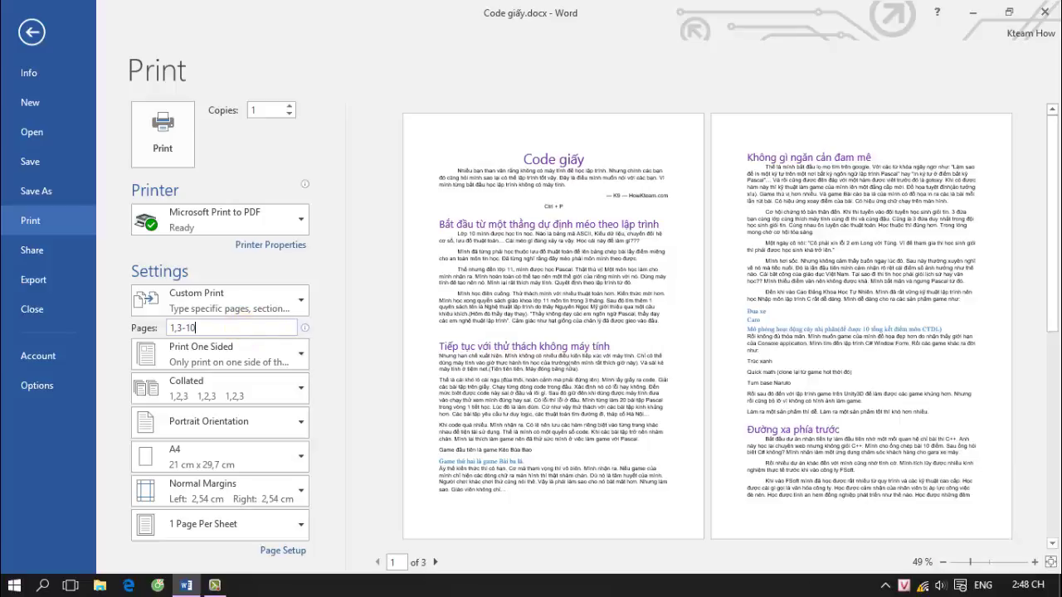
key("BackSpace")
key("BackSpace")
type("1")
- Print to In.pdf, overwrite the existing file, and minimize Word
left_click(166, 137)
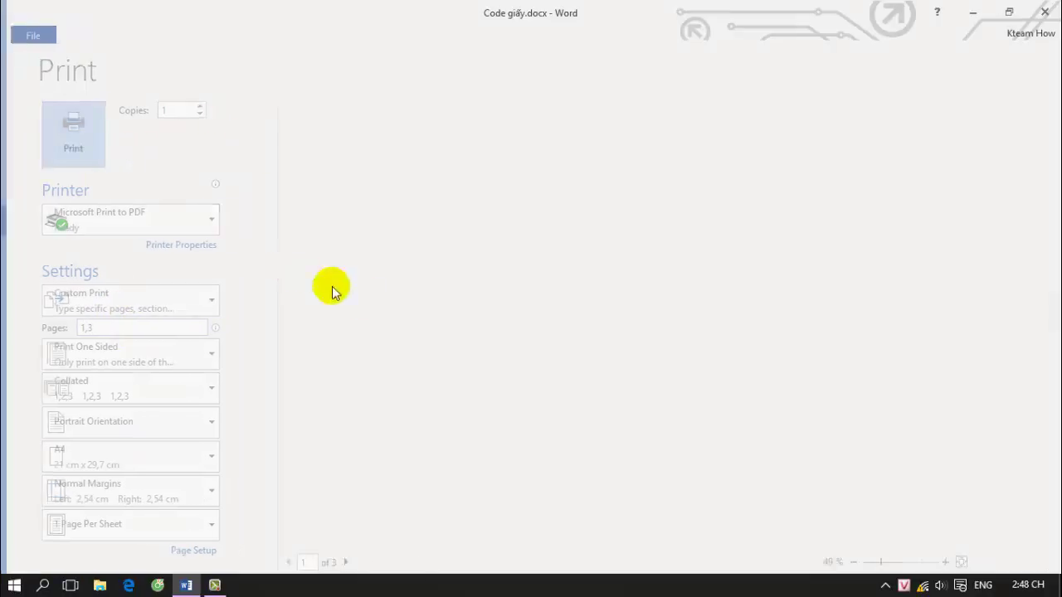
double_click(190, 120)
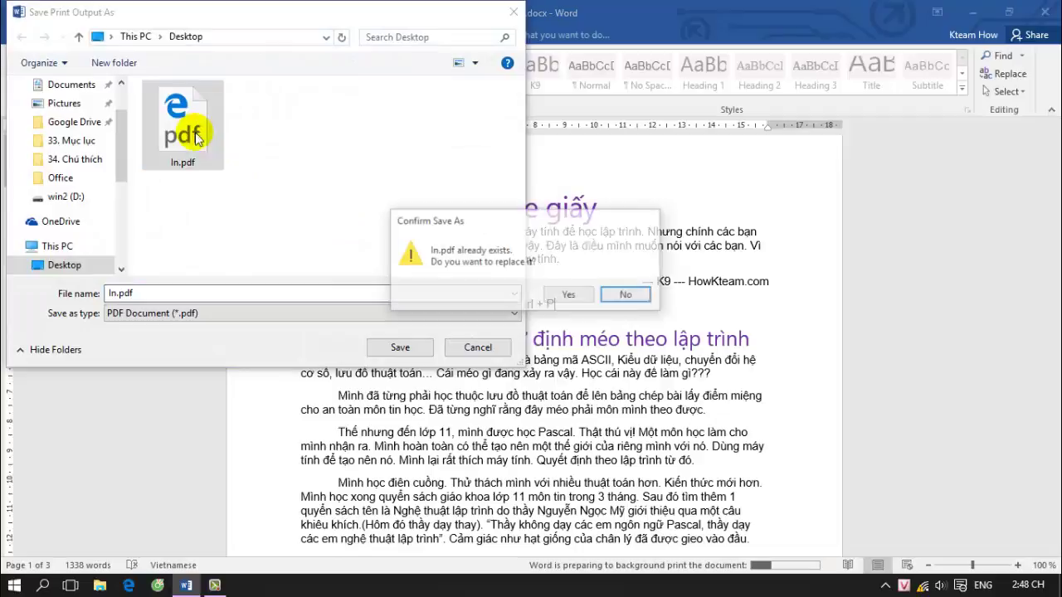
left_click(572, 294)
left_click(972, 13)
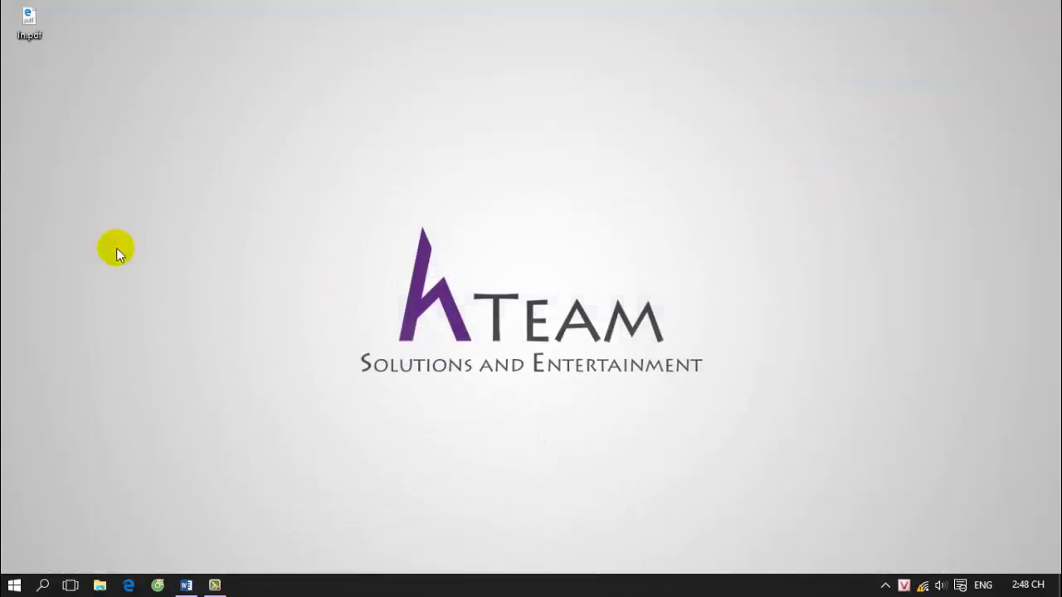
- Check the two-page In.pdf in Edge, close it, and return to Code giấy in Word
double_click(28, 20)
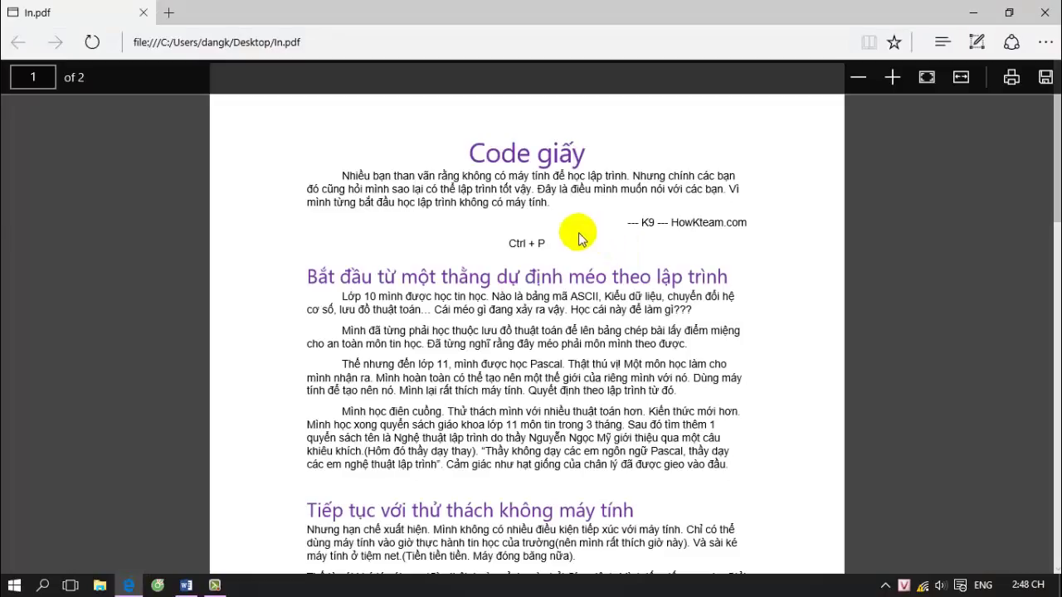
mouse_move(1054, 170)
left_mouse_down()
mouse_move(1048, 324)
mouse_move(1054, 75)
left_mouse_up()
left_click(1045, 13)
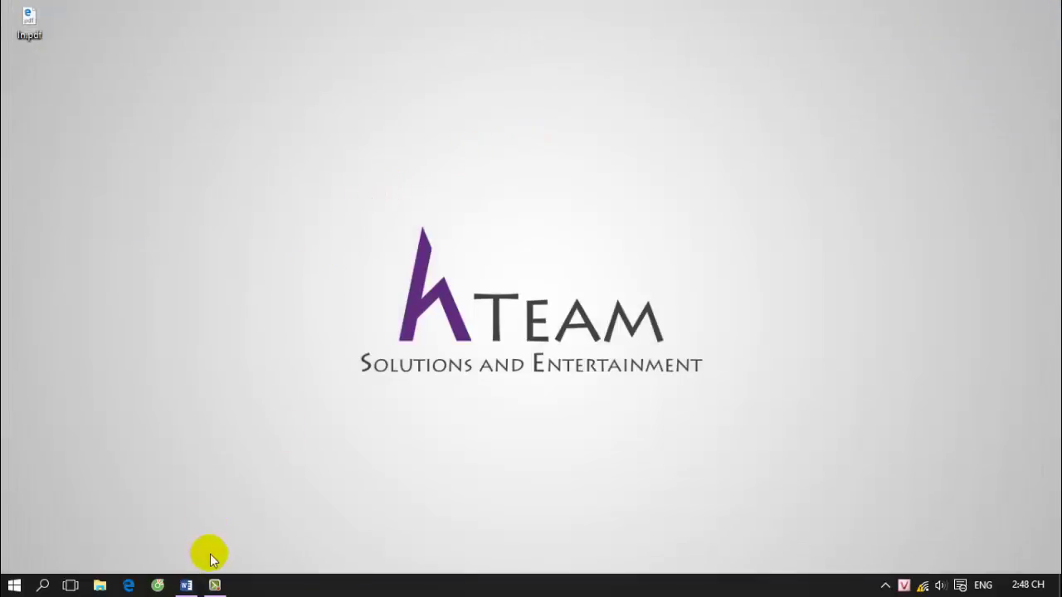
left_click(186, 585)
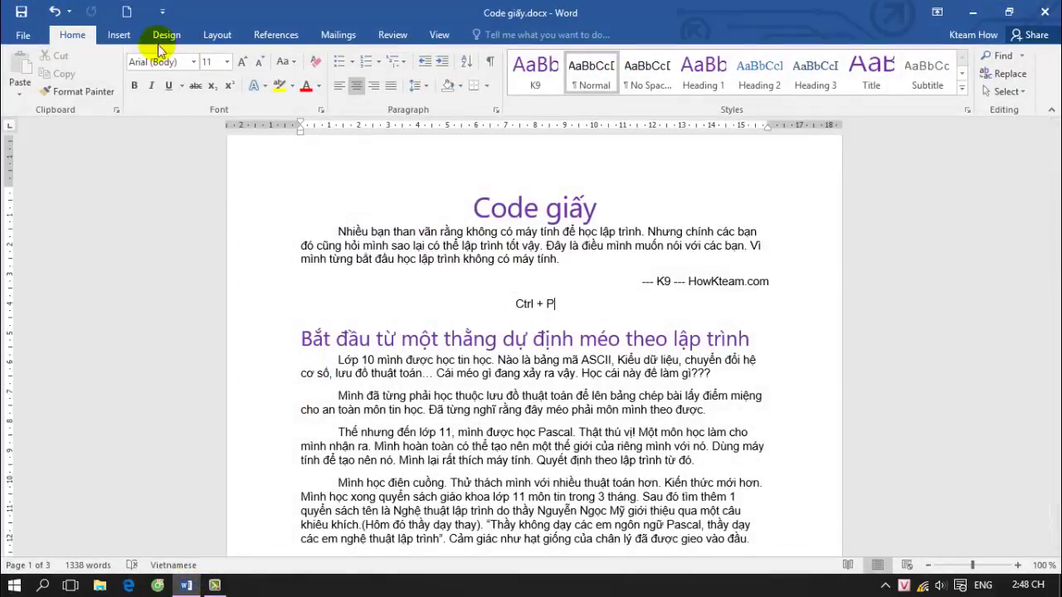
- Insert a Blank footer from the Insert ribbon's Footer gallery
left_click(121, 35)
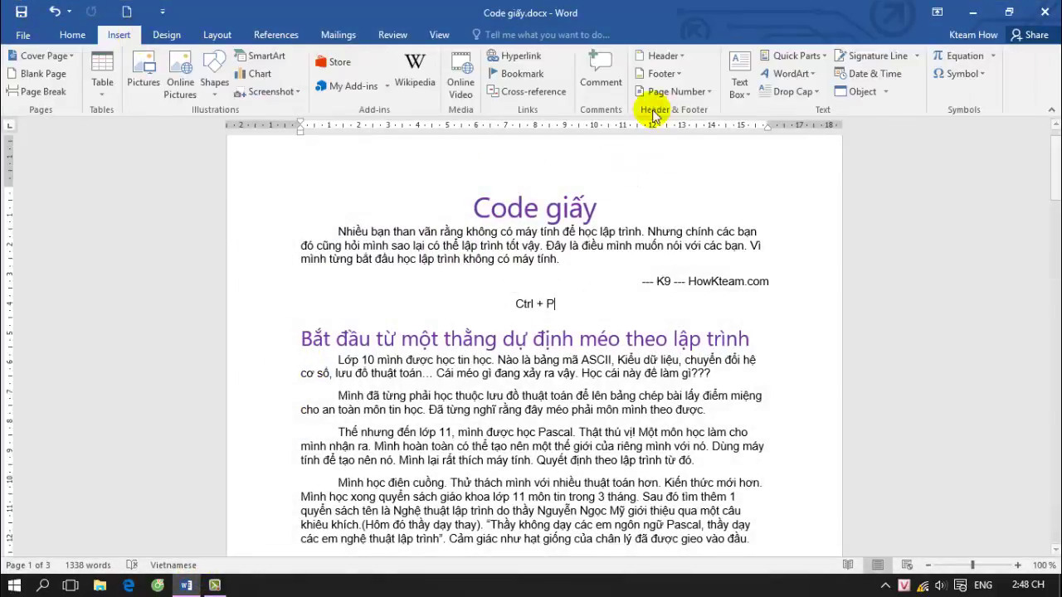
left_click(658, 73)
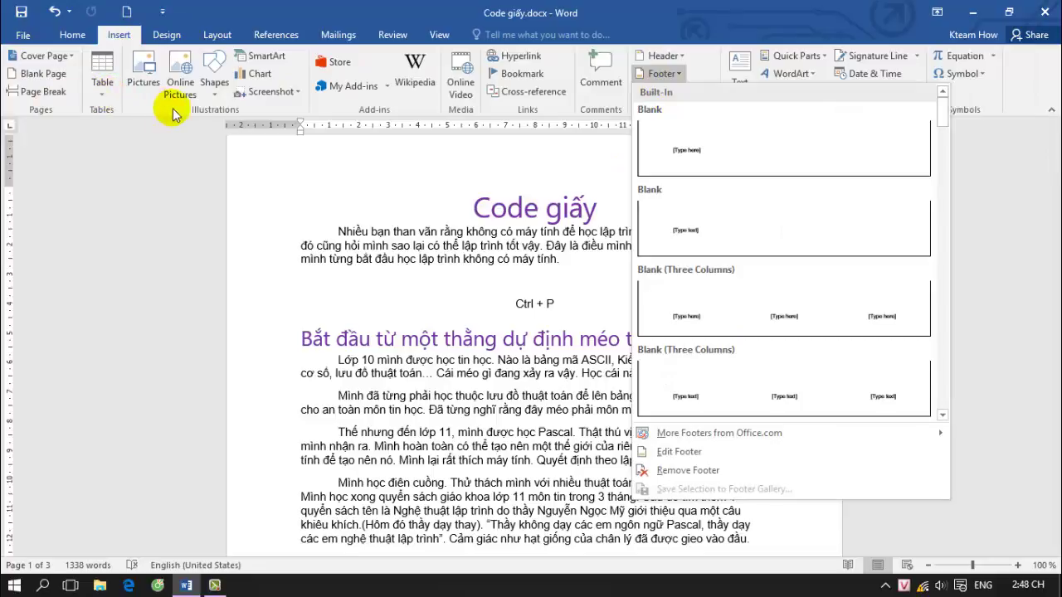
left_click(705, 166)
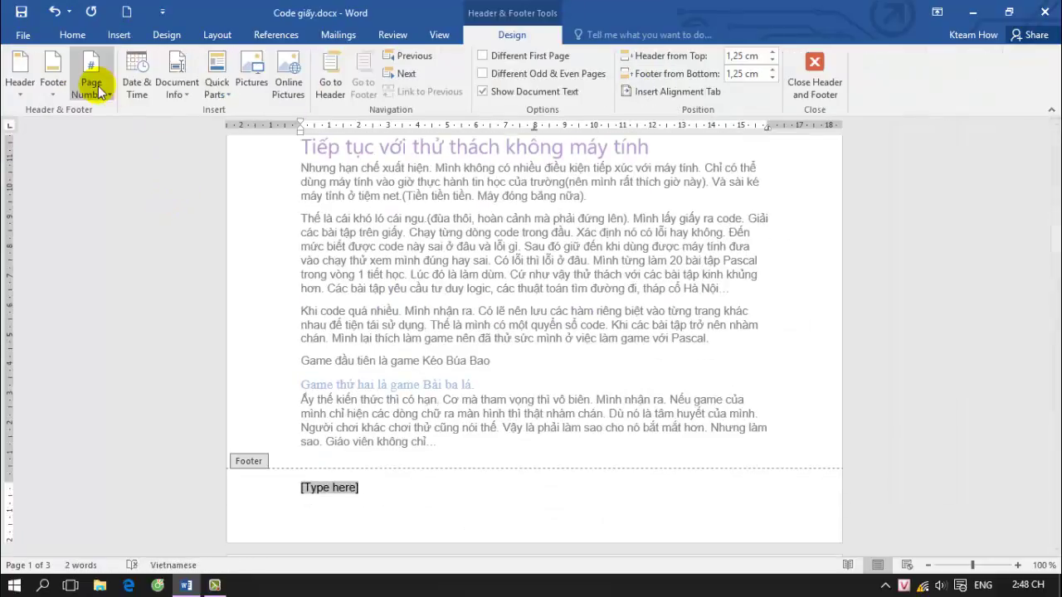
- Add a Plain Number 1 page number at the bottom of the page, then leave the footer
left_click(98, 91)
mouse_move(125, 148)
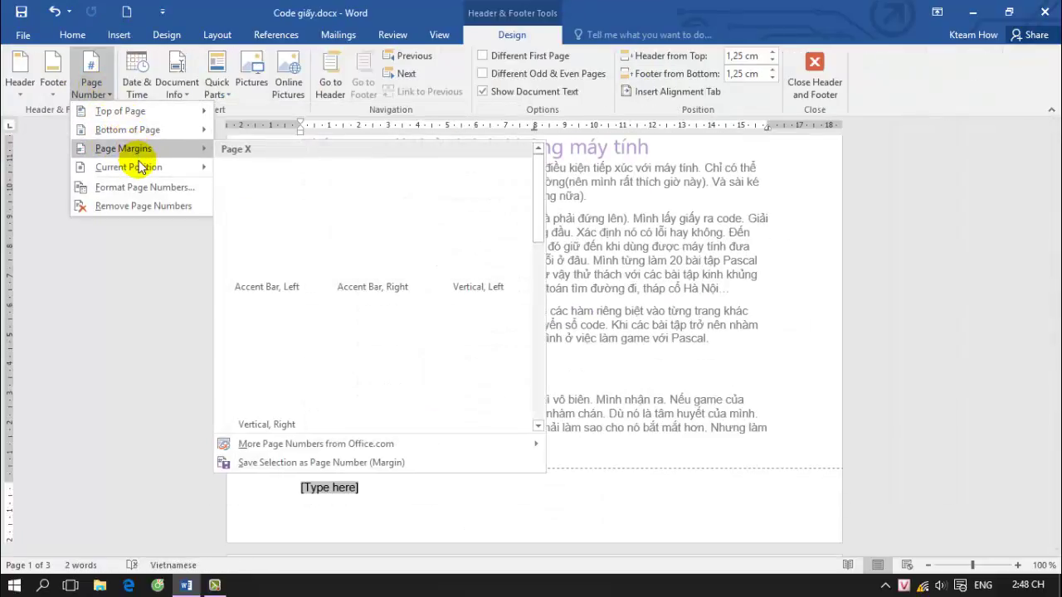
mouse_move(150, 130)
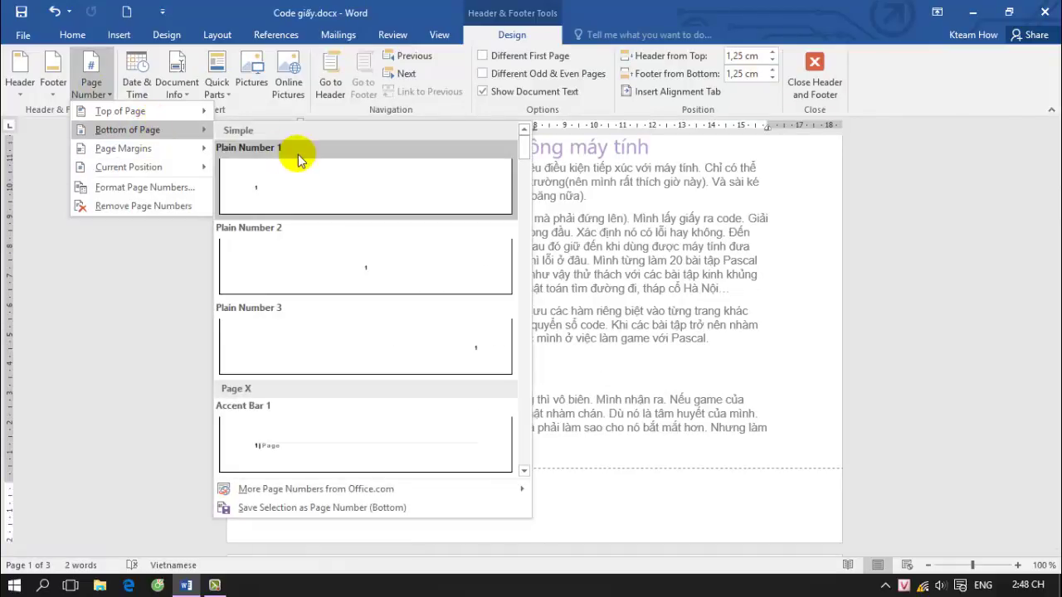
left_click(324, 177)
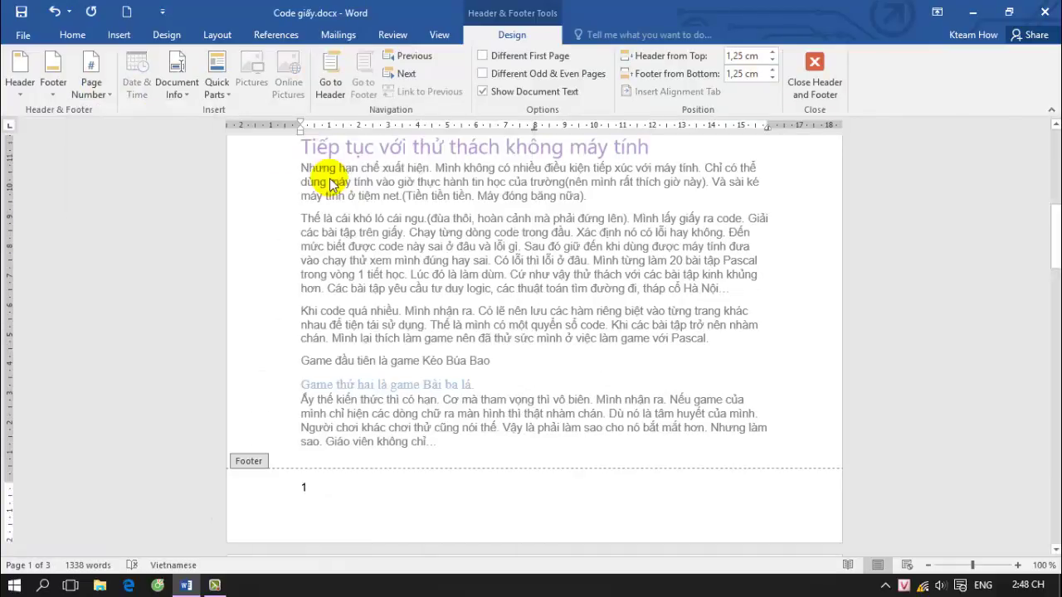
double_click(448, 362)
scroll(374, 258, "up", 6)
- In the print settings, change the page range from 1,3 to 1-3
scroll(379, 238, "up", 2)
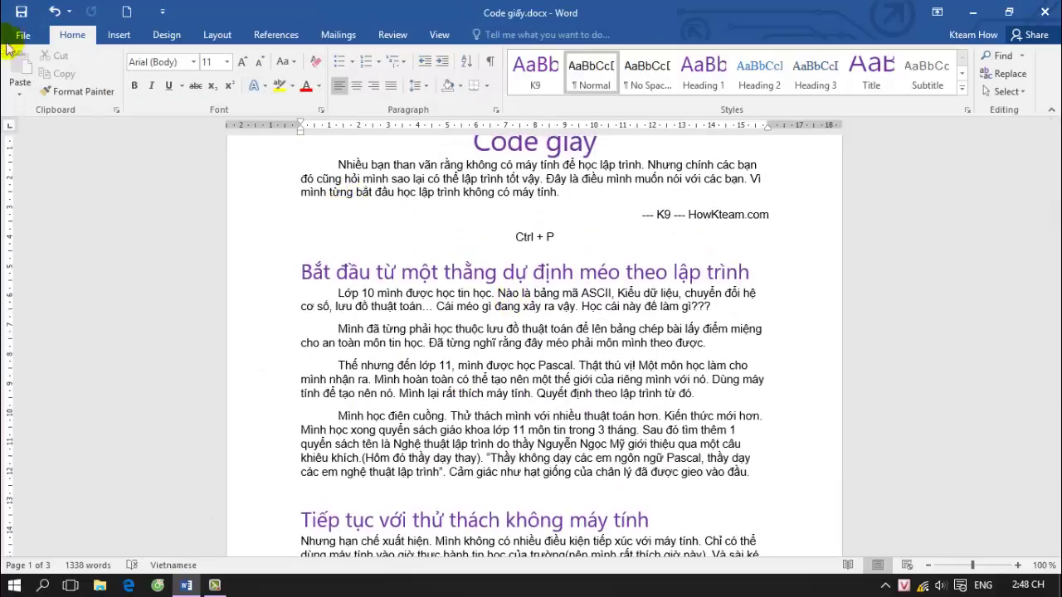
key("ctrl+p")
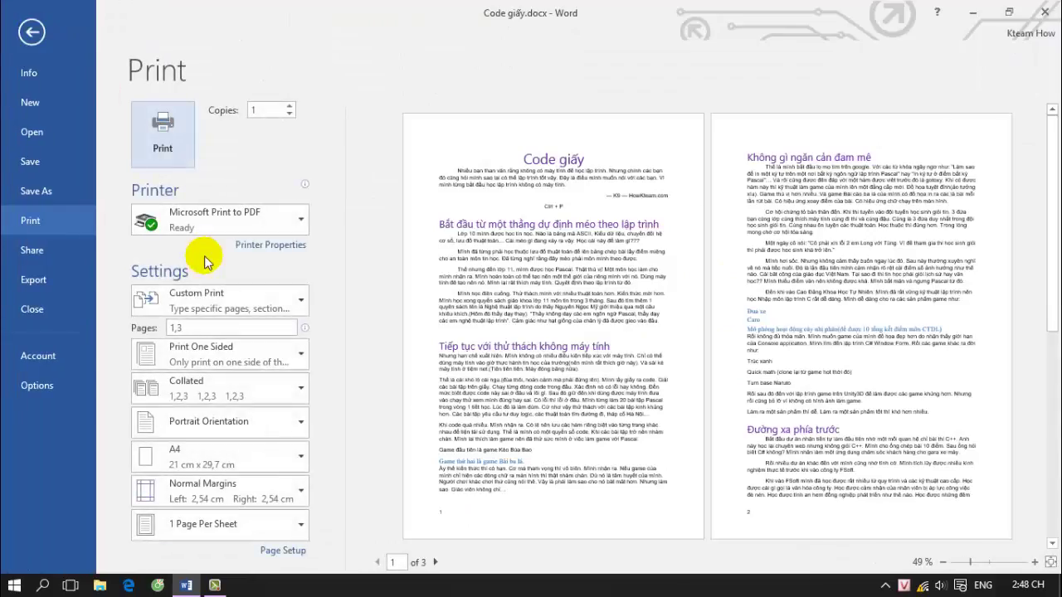
left_click(215, 333)
double_click(214, 333)
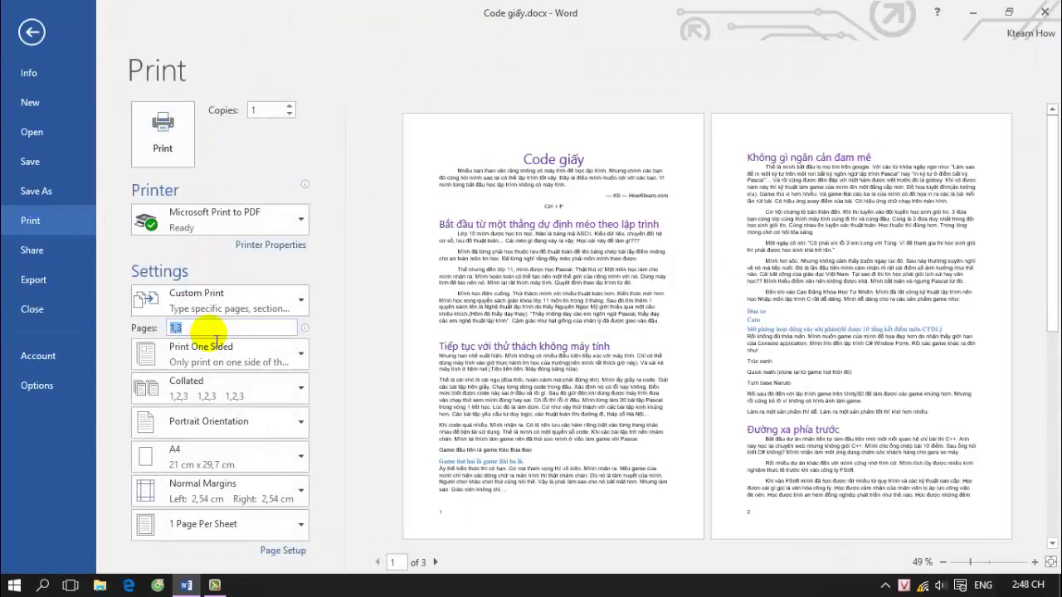
type("-")
type("-3")
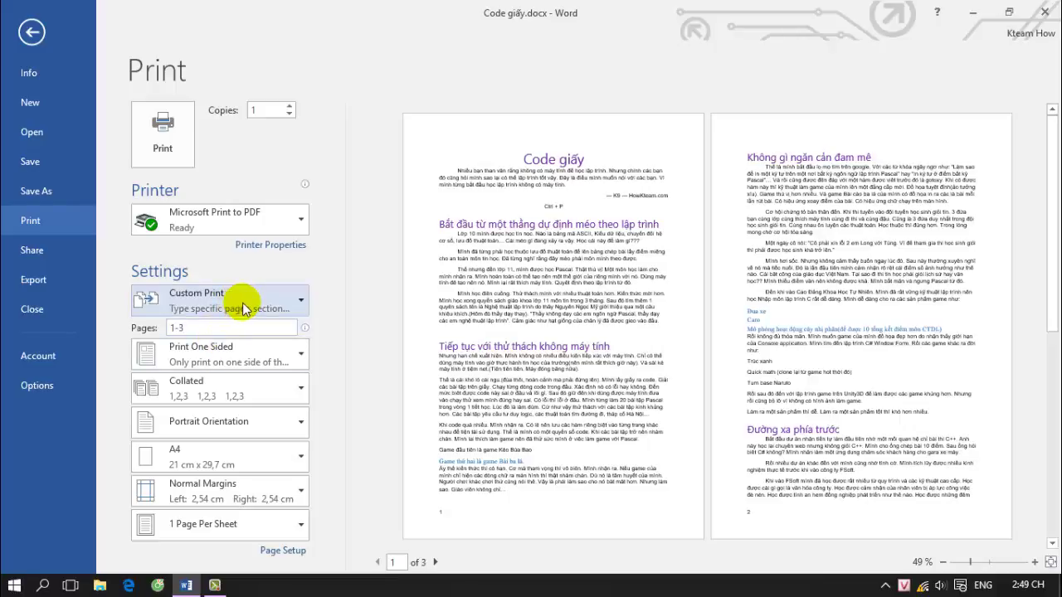
- Print the pages to PDF as In.pdf, replacing the existing file
left_click(192, 157)
left_click(185, 112)
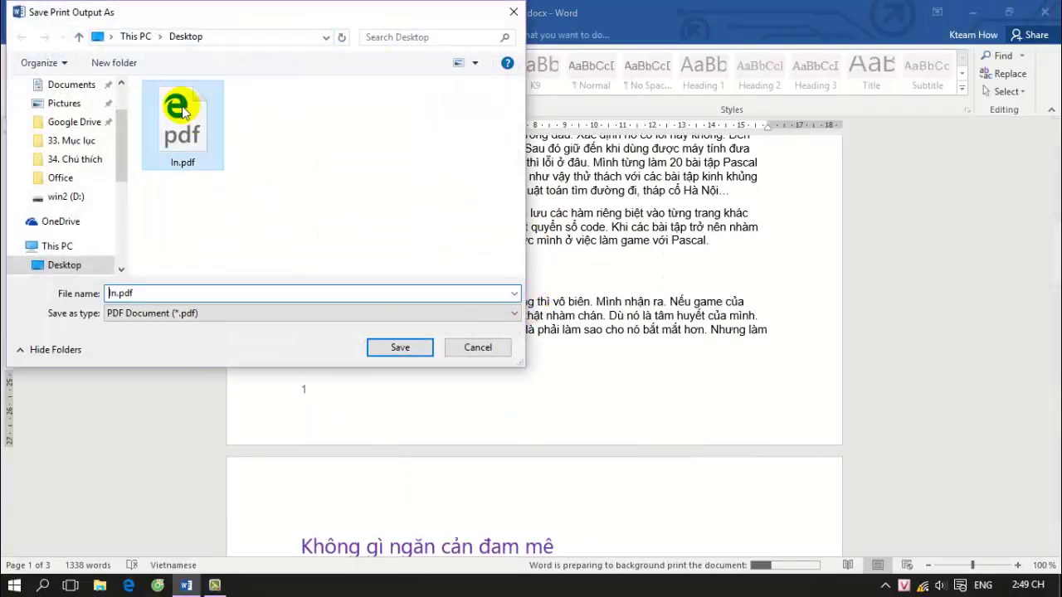
double_click(184, 112)
left_click(569, 294)
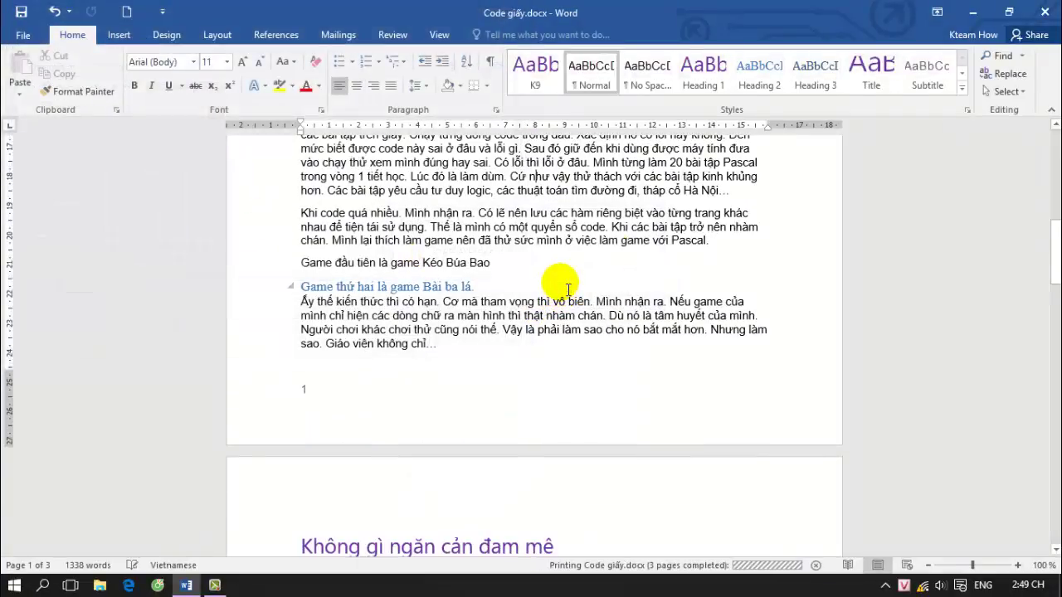
- Open In.pdf from the desktop in Edge, scroll through its three pages, then close it
left_click(973, 13)
double_click(30, 21)
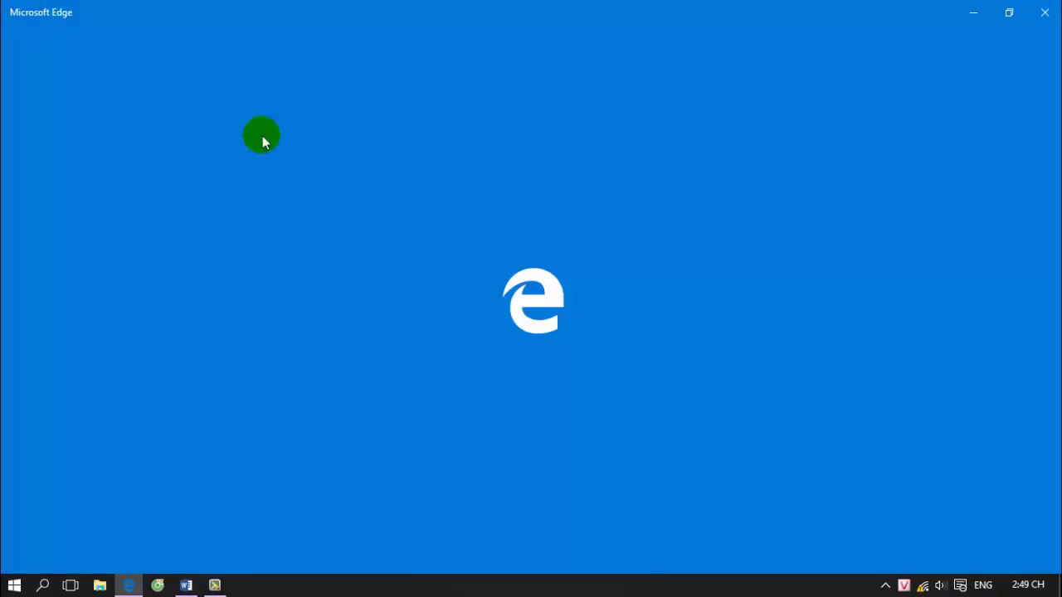
scroll(633, 273, "down", 7)
scroll(373, 221, "down", 7)
scroll(362, 187, "down", 6)
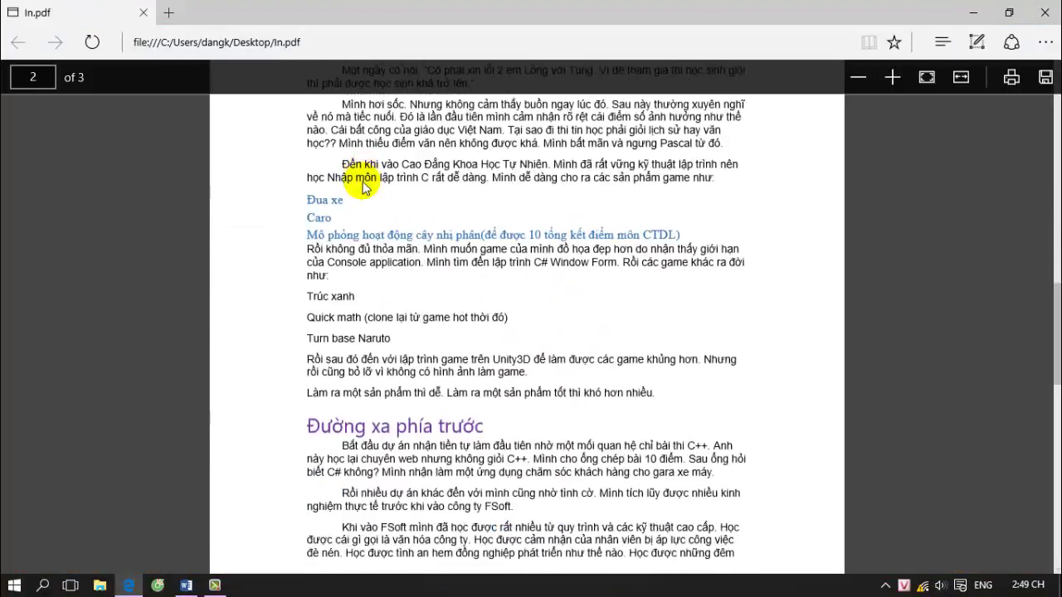
scroll(343, 279, "down", 4)
scroll(343, 279, "down", 4)
scroll(385, 351, "down", 4)
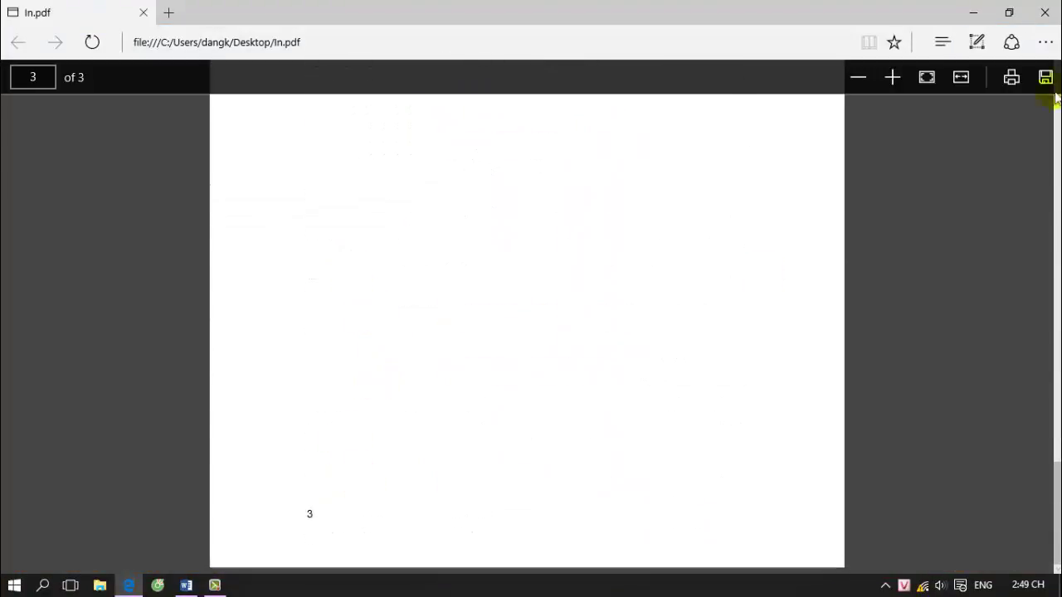
left_click(1045, 12)
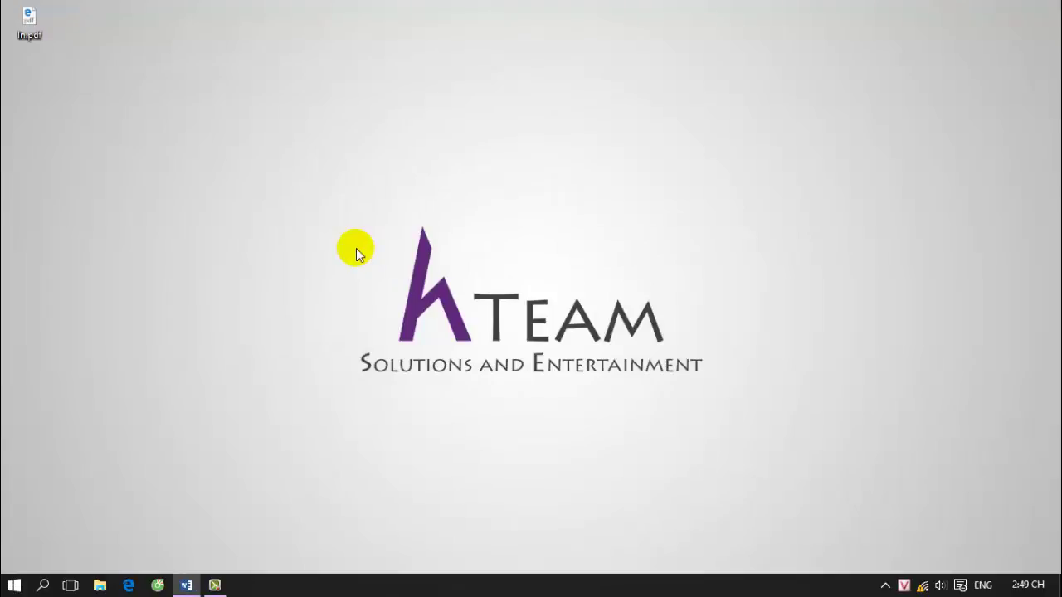
- Bring the Code giấy document back to the front from the taskbar
left_click(186, 585)
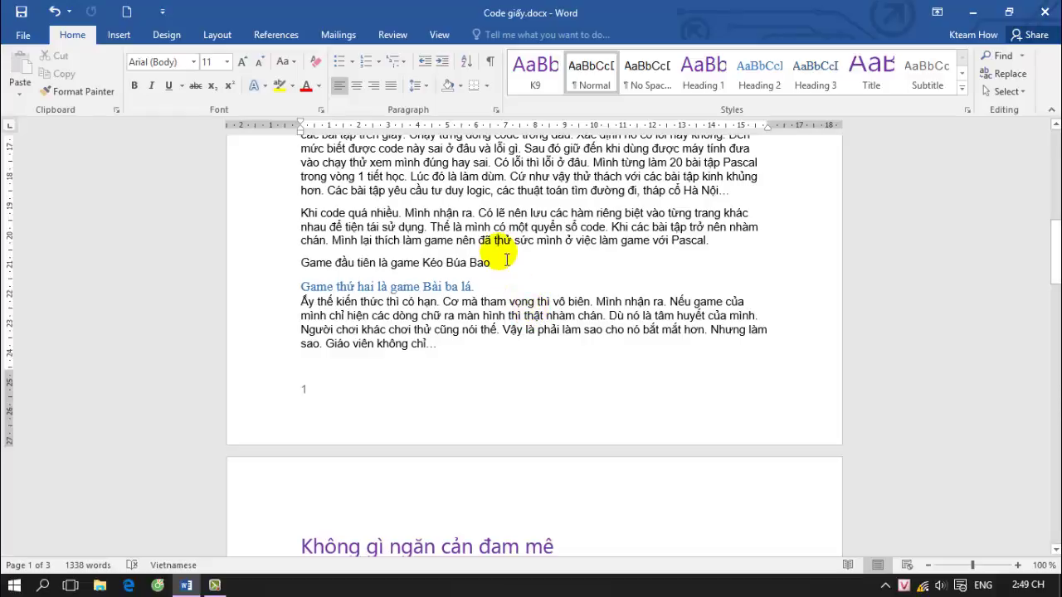
- In the print settings, review the page range and one-sided printing lists without changing them
key("ctrl+p")
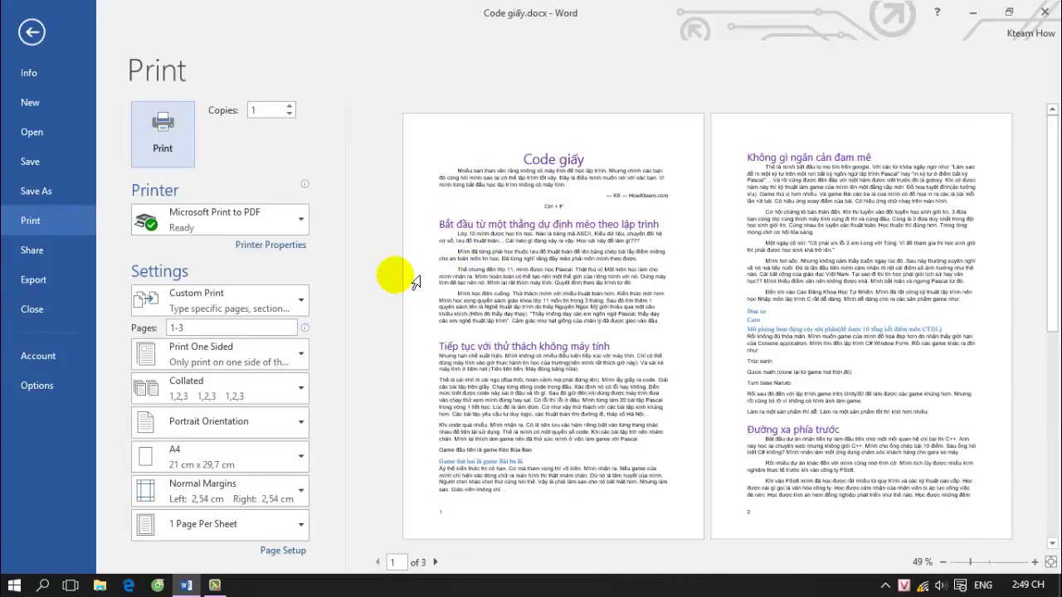
left_click(249, 303)
scroll(296, 193, "down", 2)
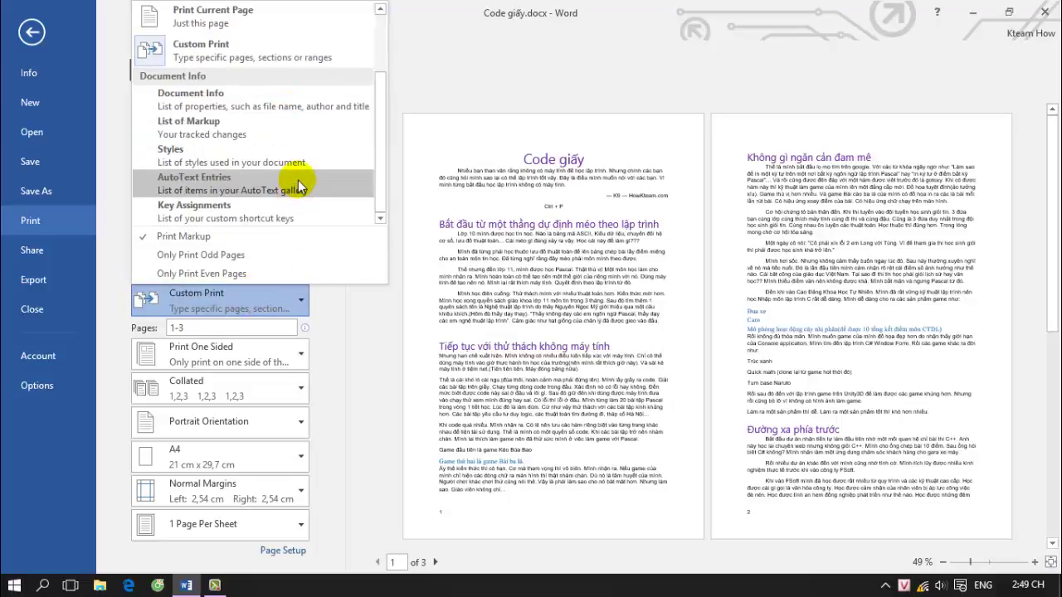
scroll(297, 179, "up", 2)
scroll(301, 188, "down", 2)
left_click(397, 358)
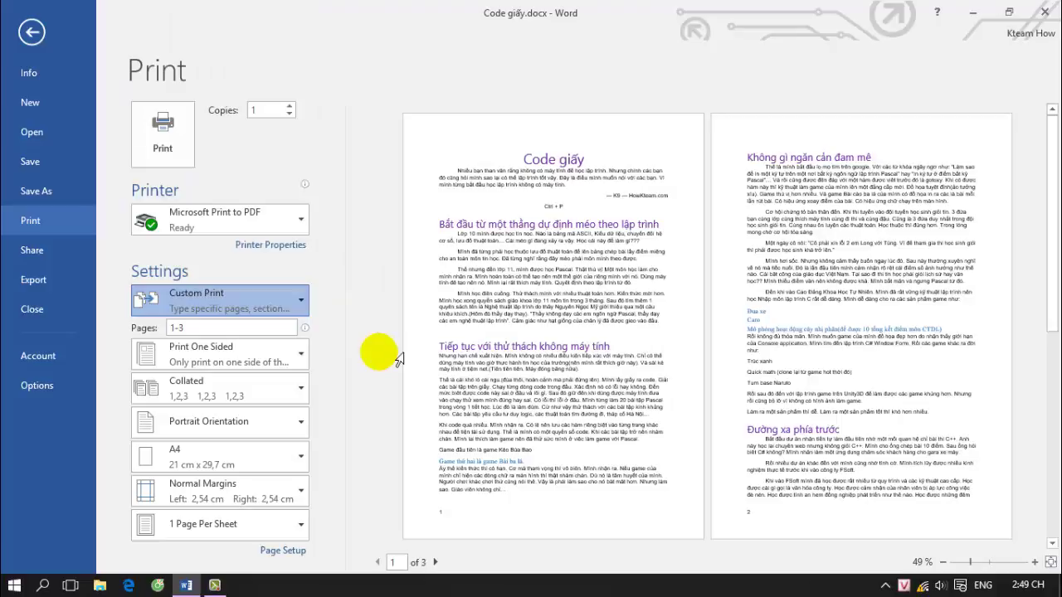
left_click(302, 357)
left_click(303, 356)
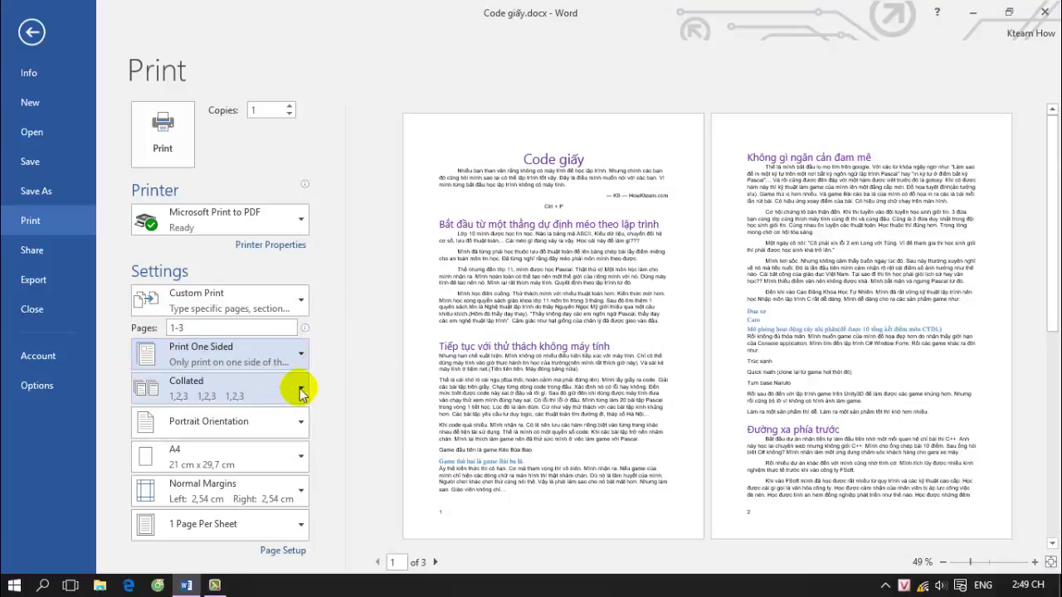
- Toggle collation between Uncollated and Collated, leaving it on Collated
left_click(249, 396)
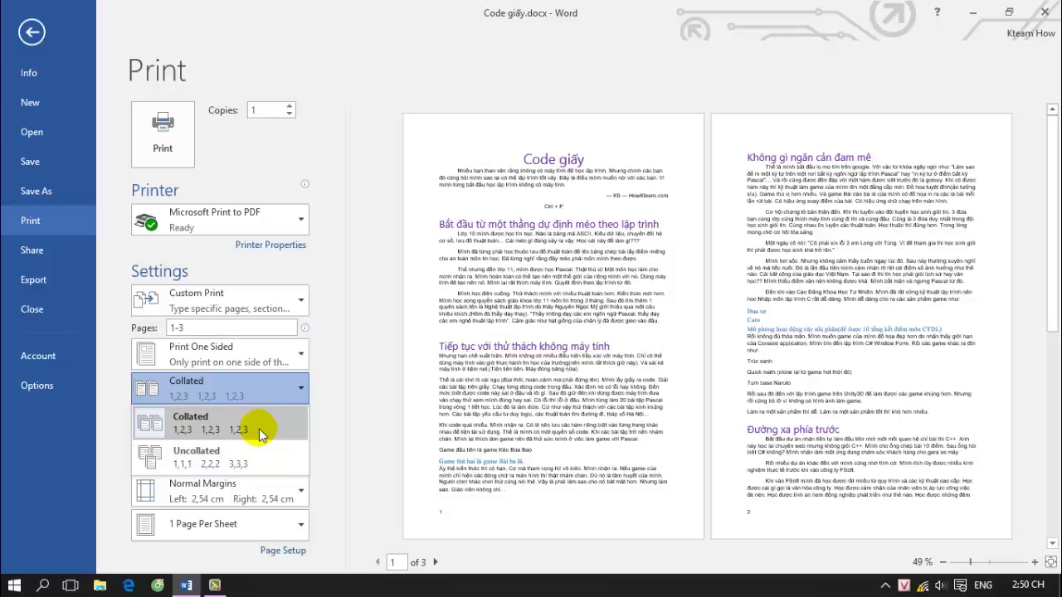
left_click(246, 462)
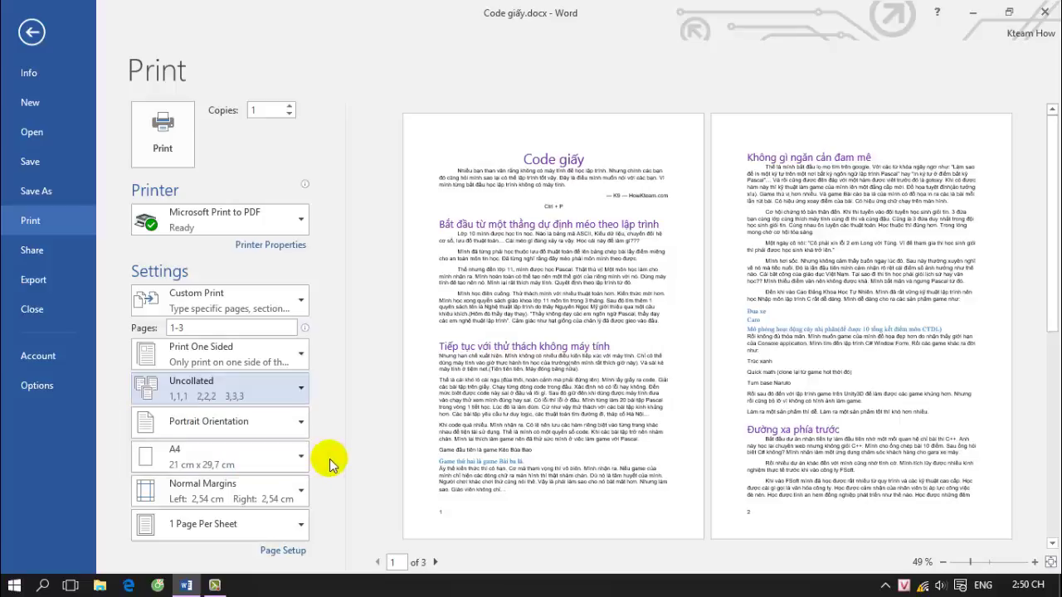
left_click(280, 398)
left_click(256, 418)
left_click(265, 398)
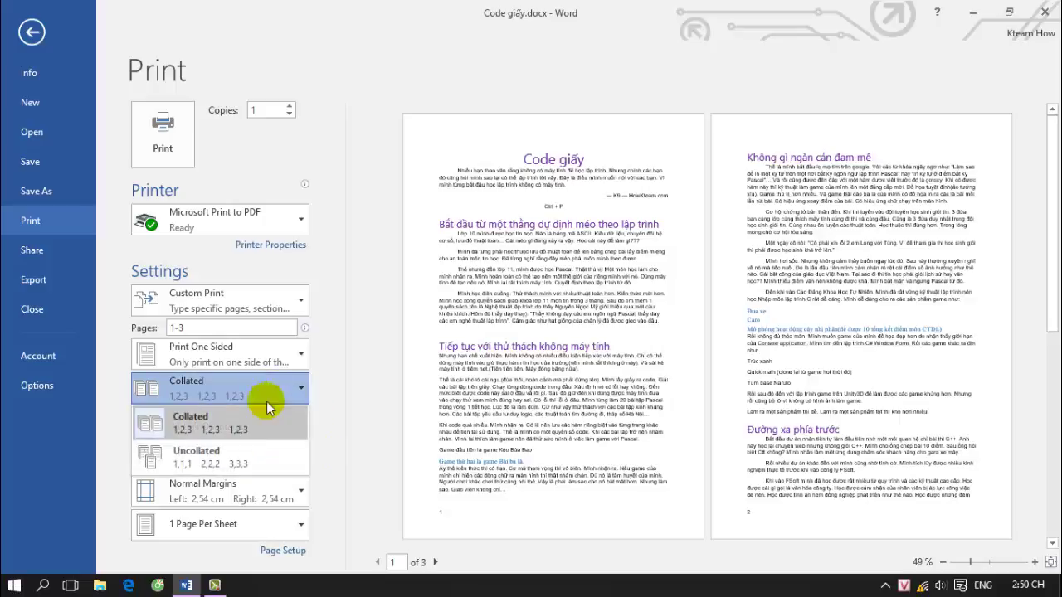
left_click(249, 453)
left_click(259, 397)
left_click(301, 416)
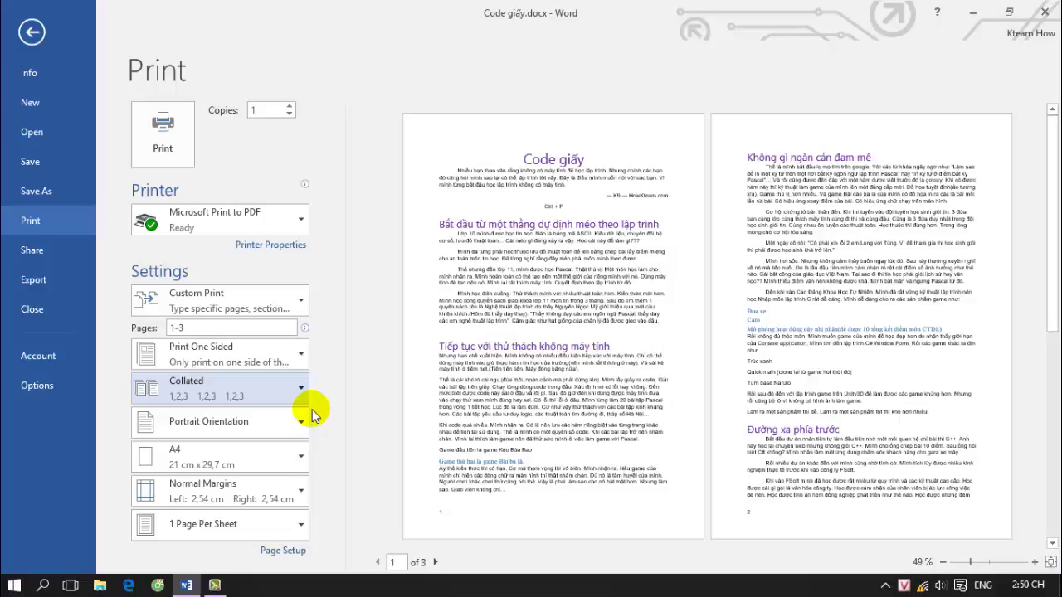
left_click(400, 445)
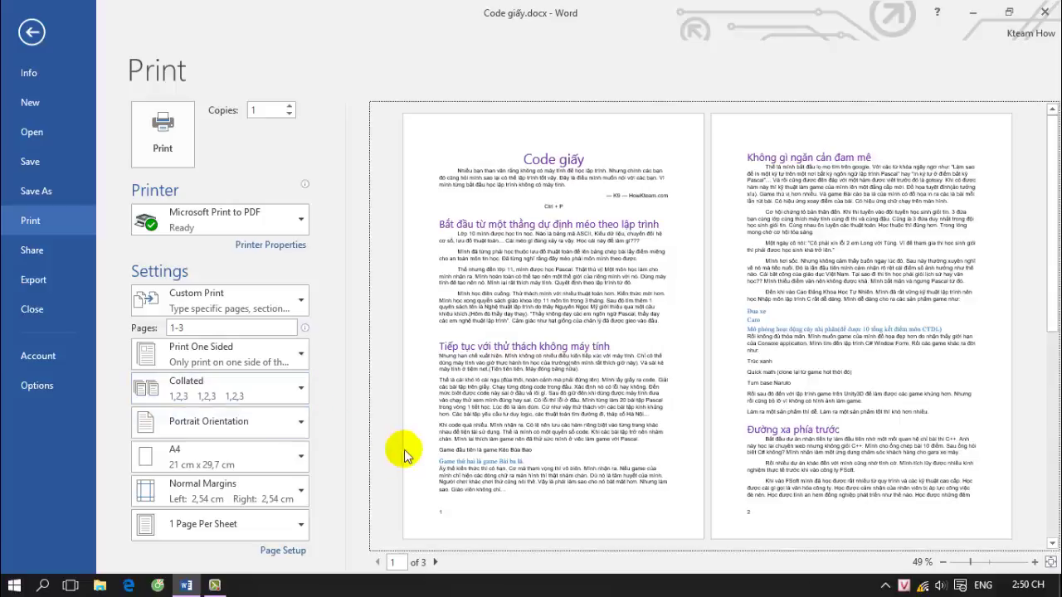
left_click(285, 430)
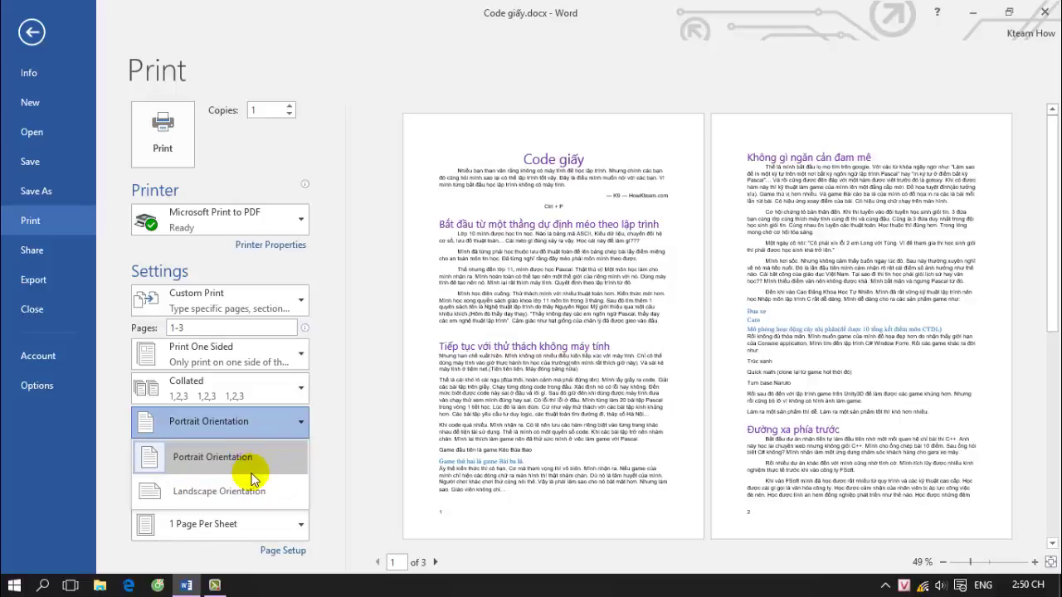
left_click(390, 349)
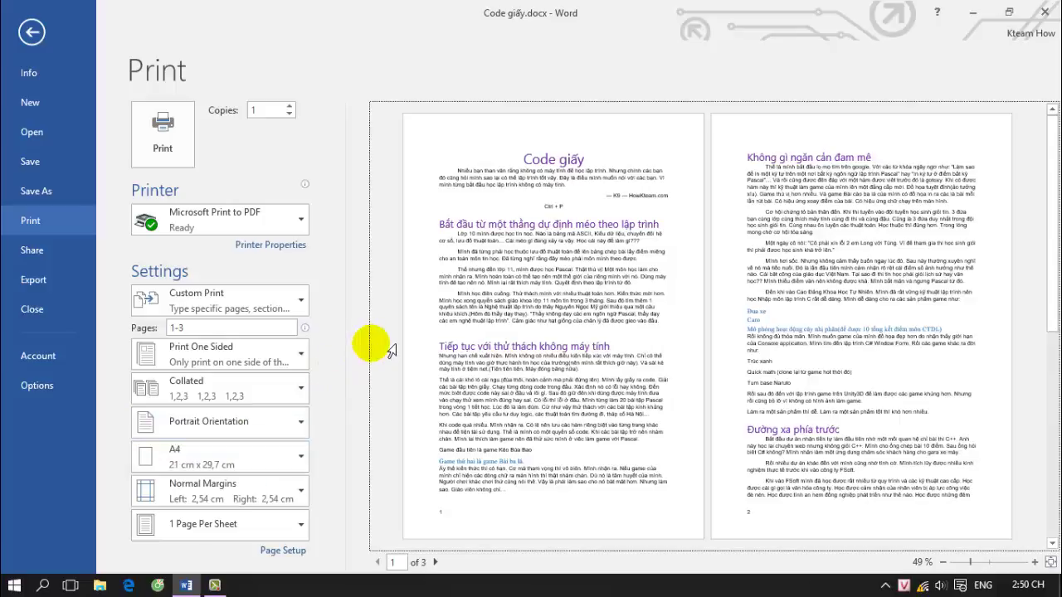
left_click(282, 422)
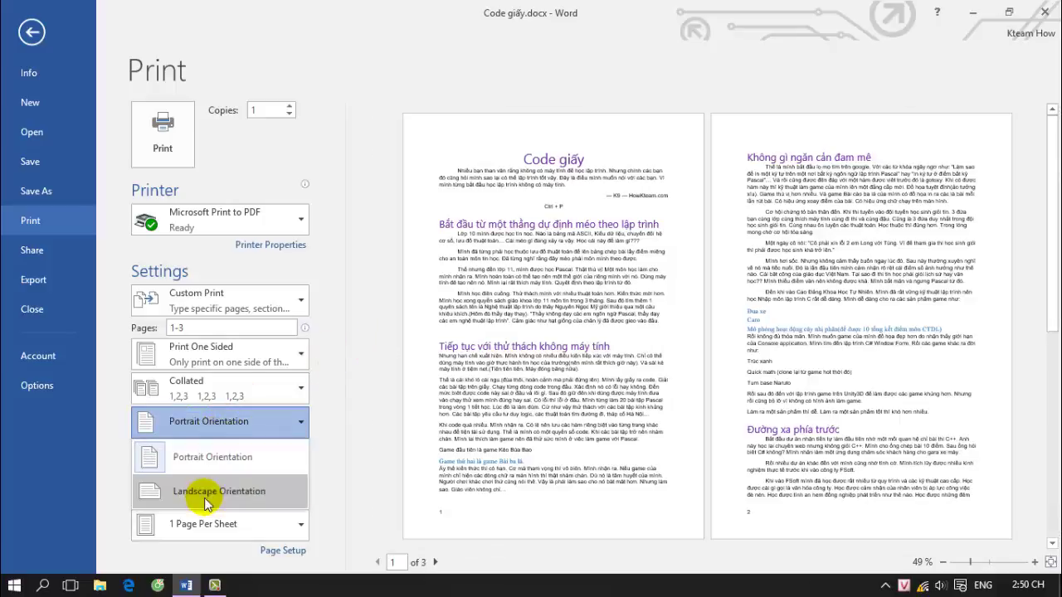
left_click(209, 493)
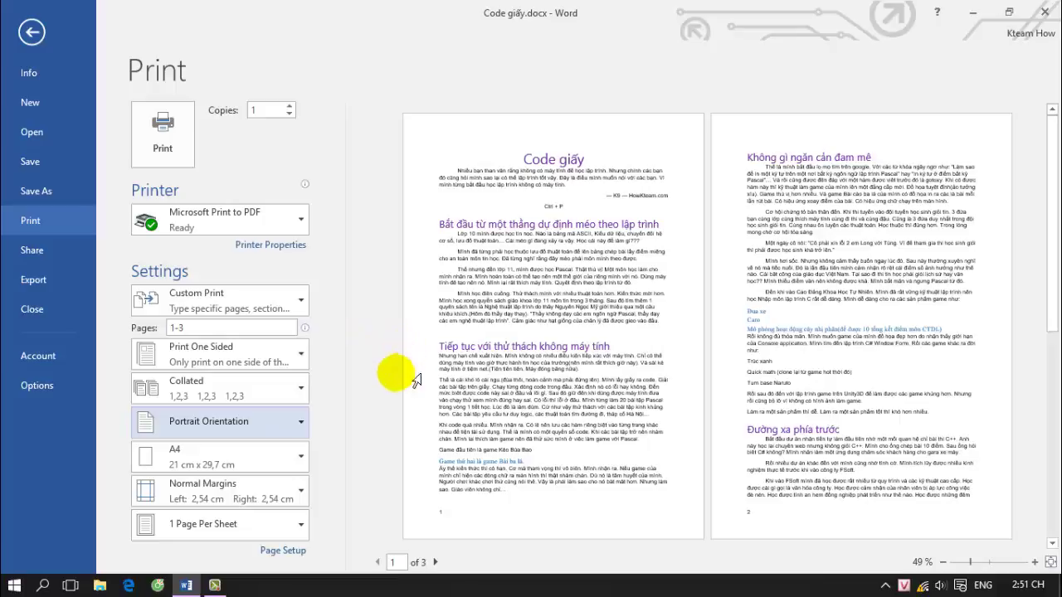
- Set Pages Per Sheet to 4, after briefly trying 8 and 1
left_click(287, 532)
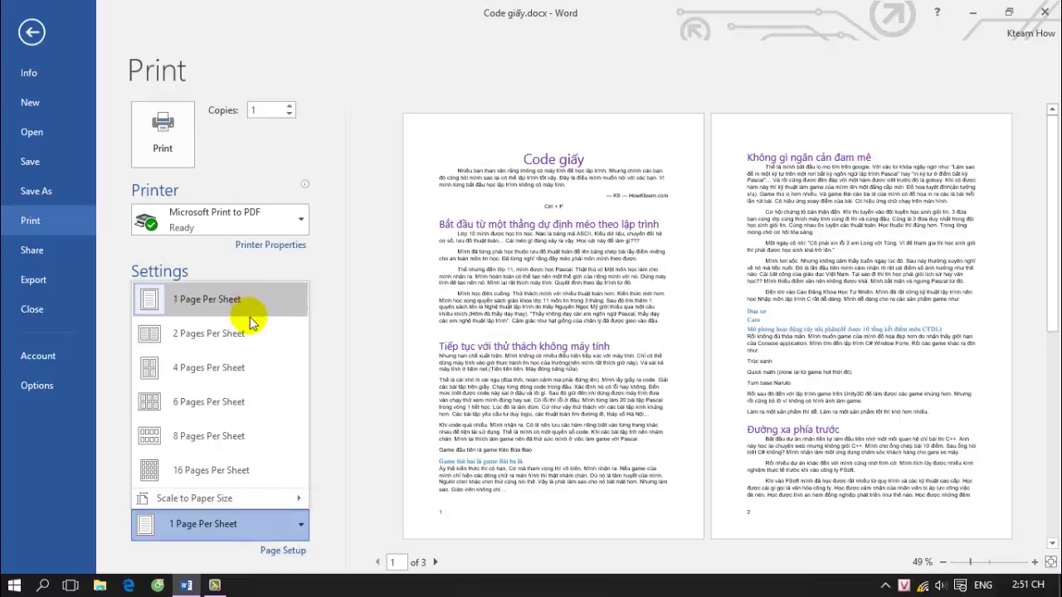
left_click(223, 437)
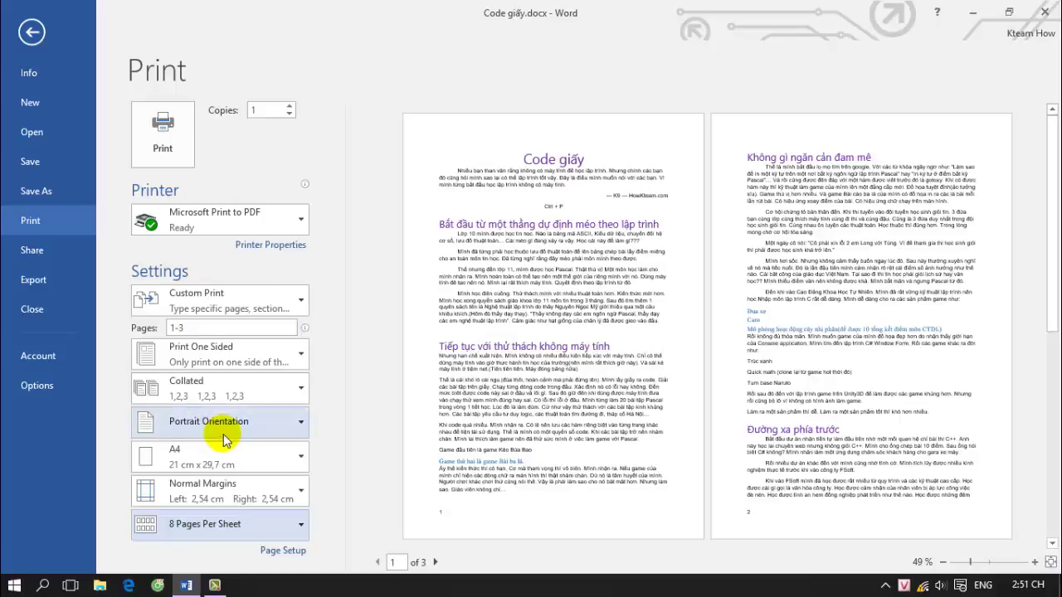
left_click(282, 530)
left_click(230, 301)
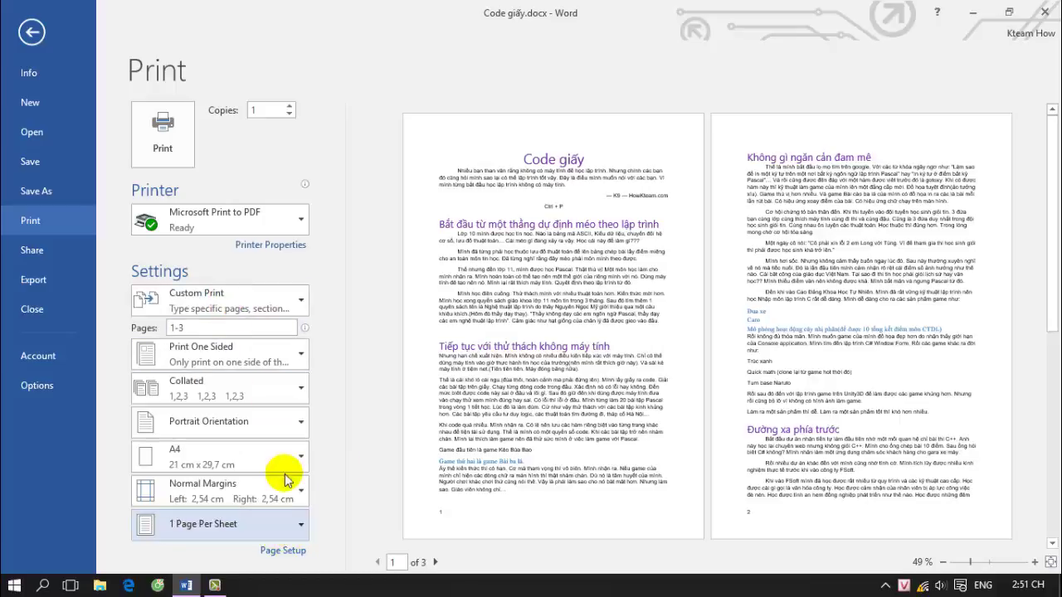
left_click(264, 523)
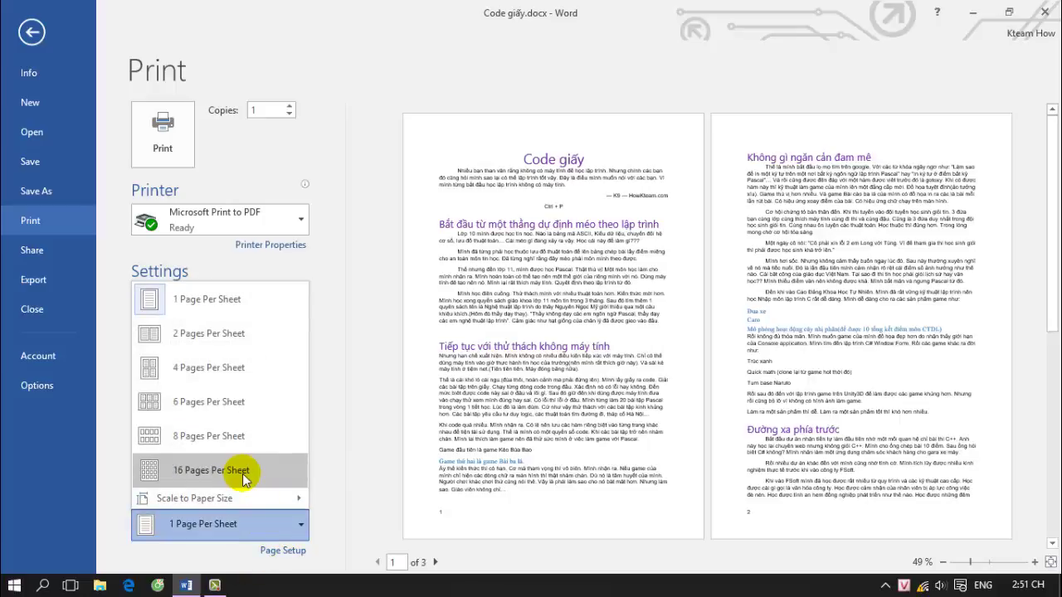
left_click(247, 385)
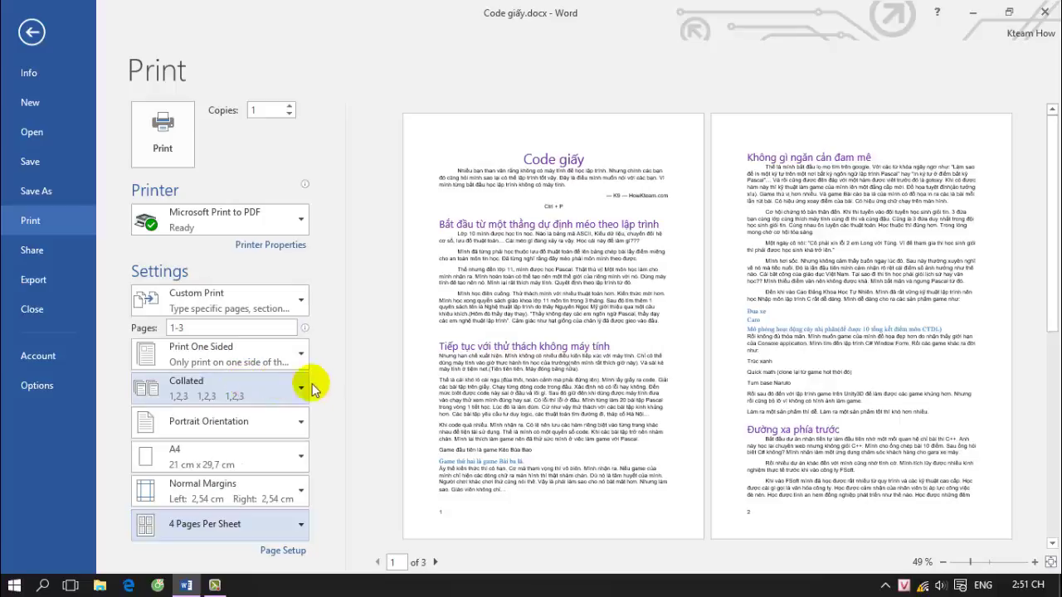
- Print to PDF as In.pdf, replace the existing file, and minimise Word
left_click(166, 138)
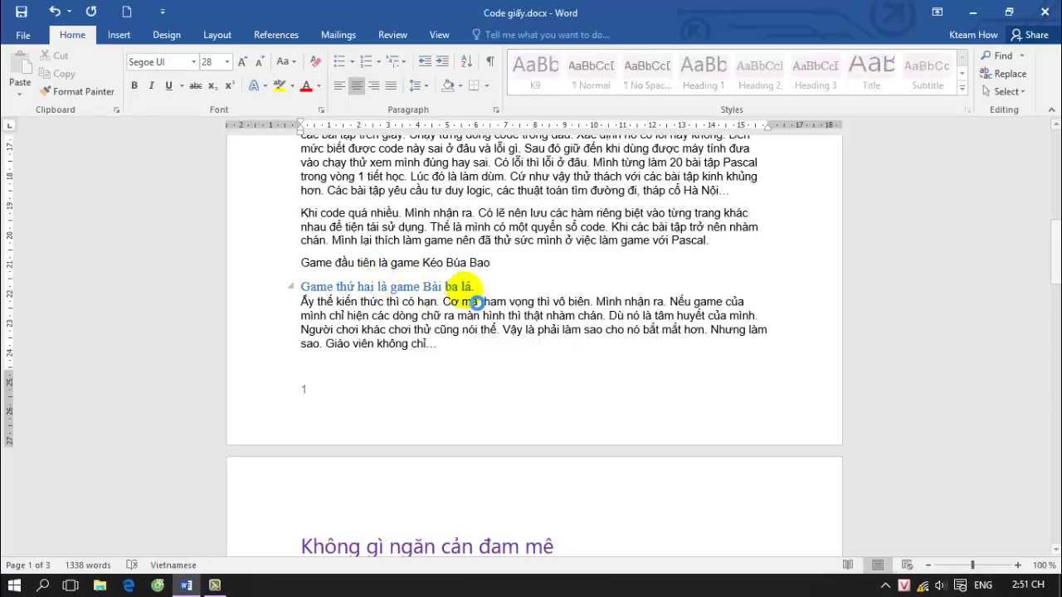
double_click(207, 136)
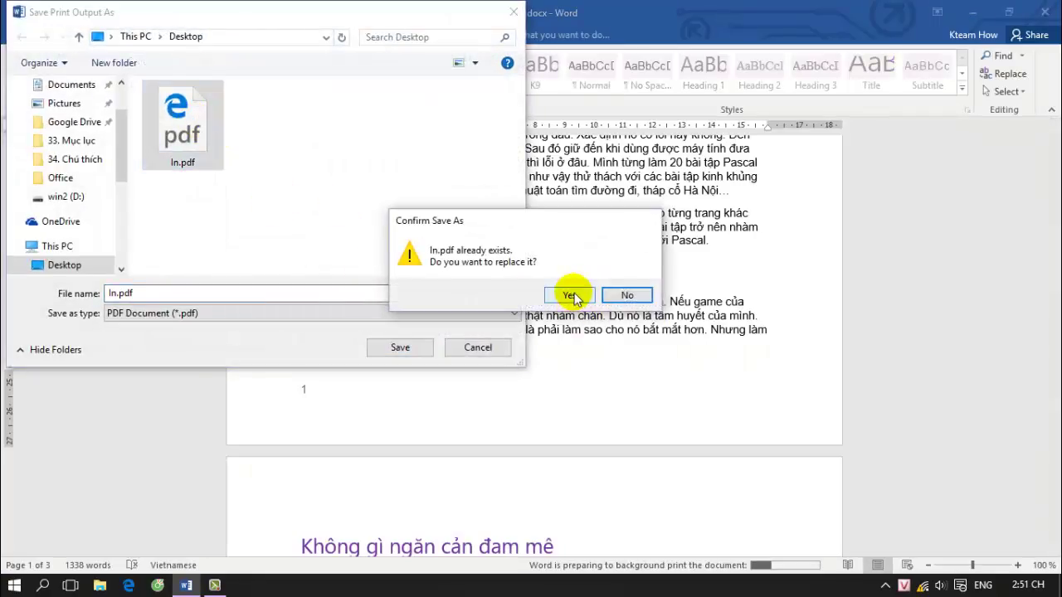
left_click(573, 292)
left_click(974, 13)
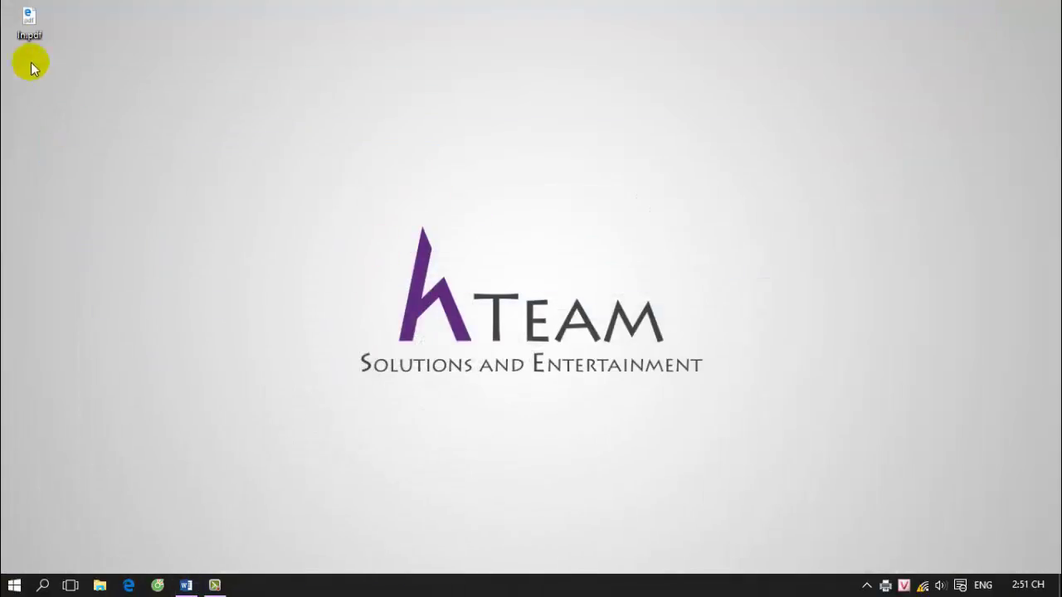
- Check the four-up In.pdf sheet in Edge, then close it and return to Word
double_click(20, 21)
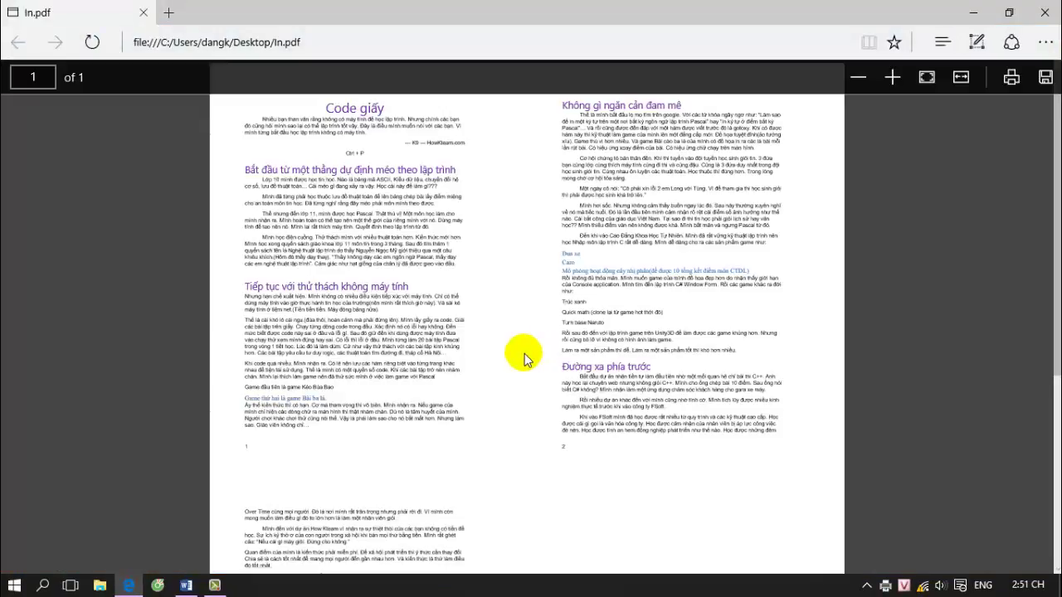
scroll(521, 356, "down", 5)
scroll(521, 357, "up", 5)
scroll(574, 230, "down", 2)
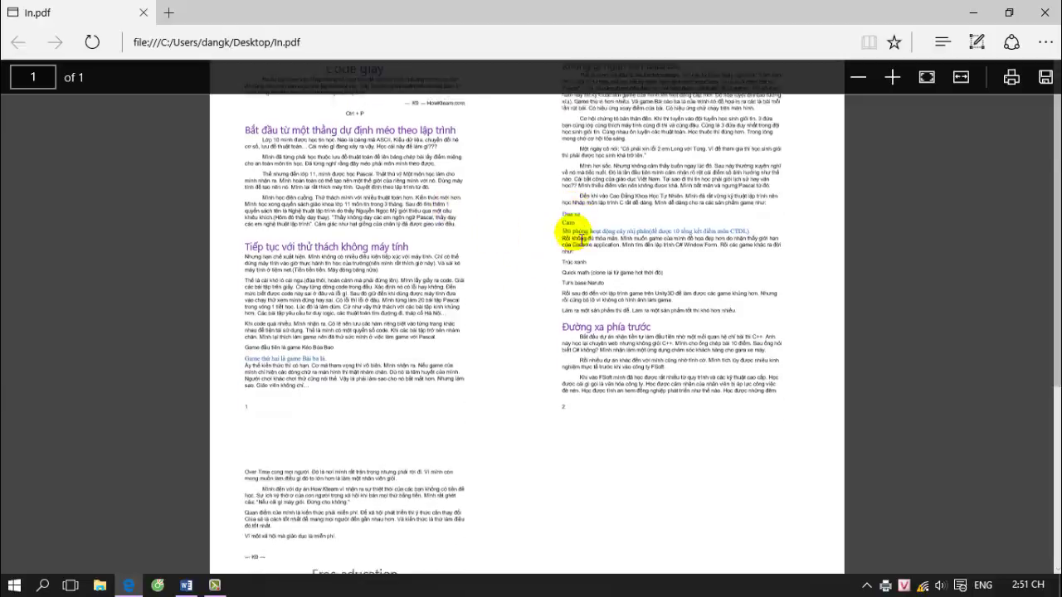
scroll(308, 280, "up", 1)
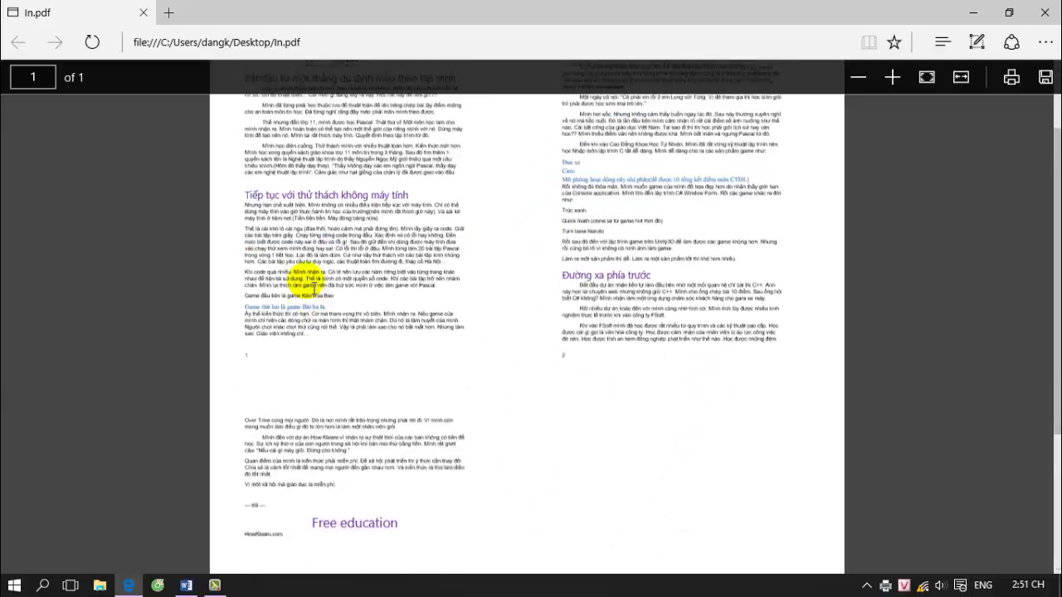
scroll(536, 502, "down", 3)
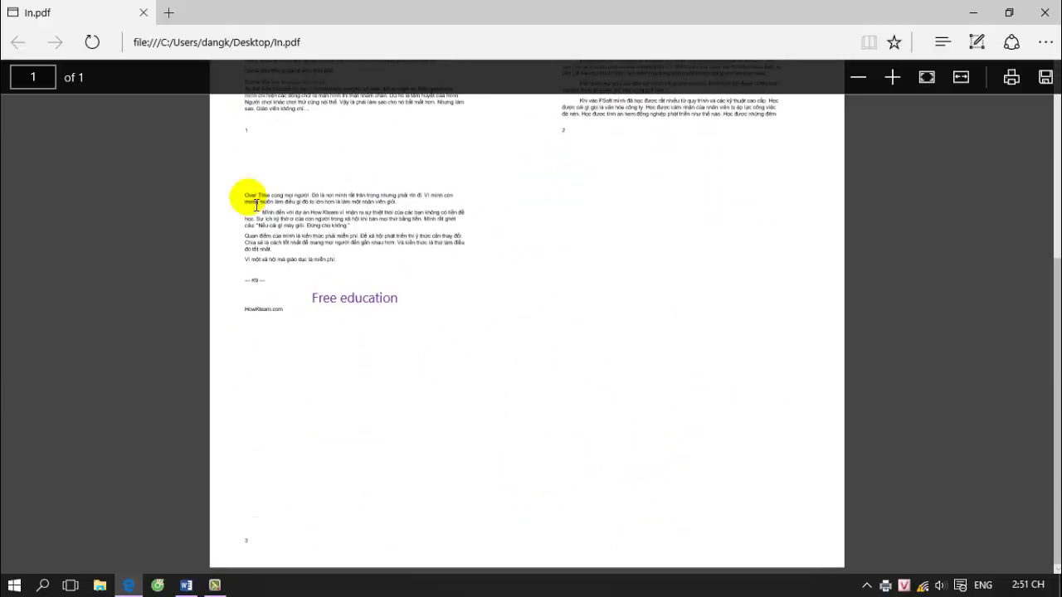
scroll(467, 382, "up", 5)
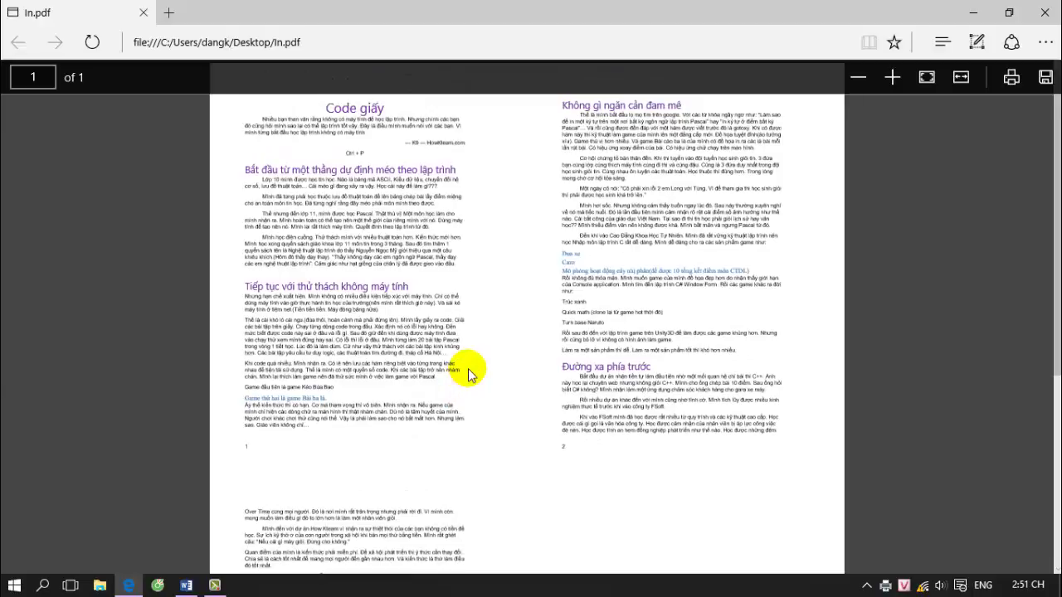
left_click(1045, 13)
left_click(186, 586)
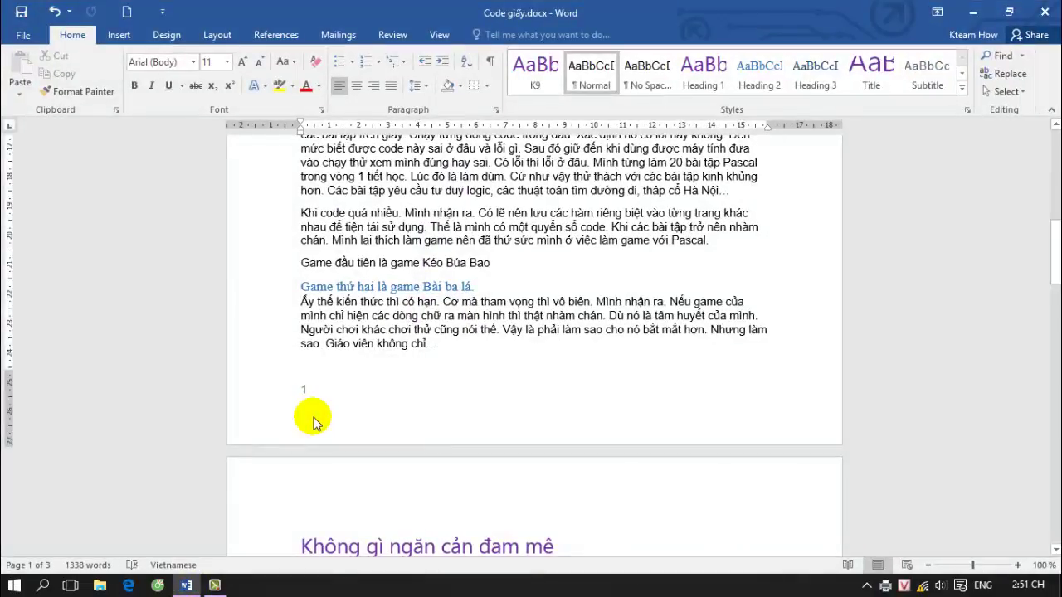
- Set the printout to Landscape, 16 Pages Per Sheet, and Print All Pages
left_click(23, 42)
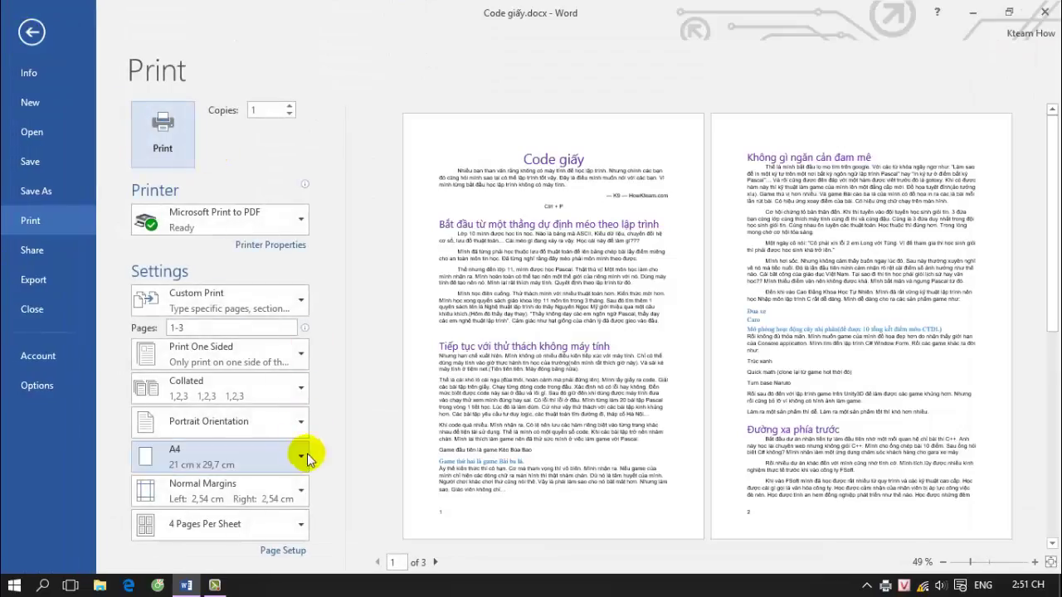
left_click(288, 429)
left_click(215, 493)
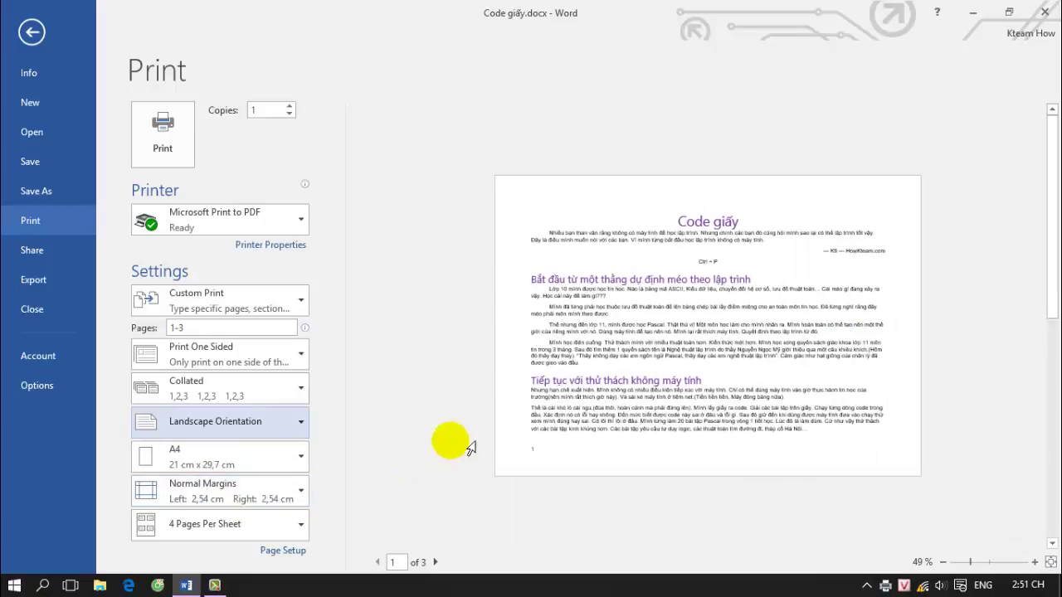
left_click(270, 526)
left_click(246, 470)
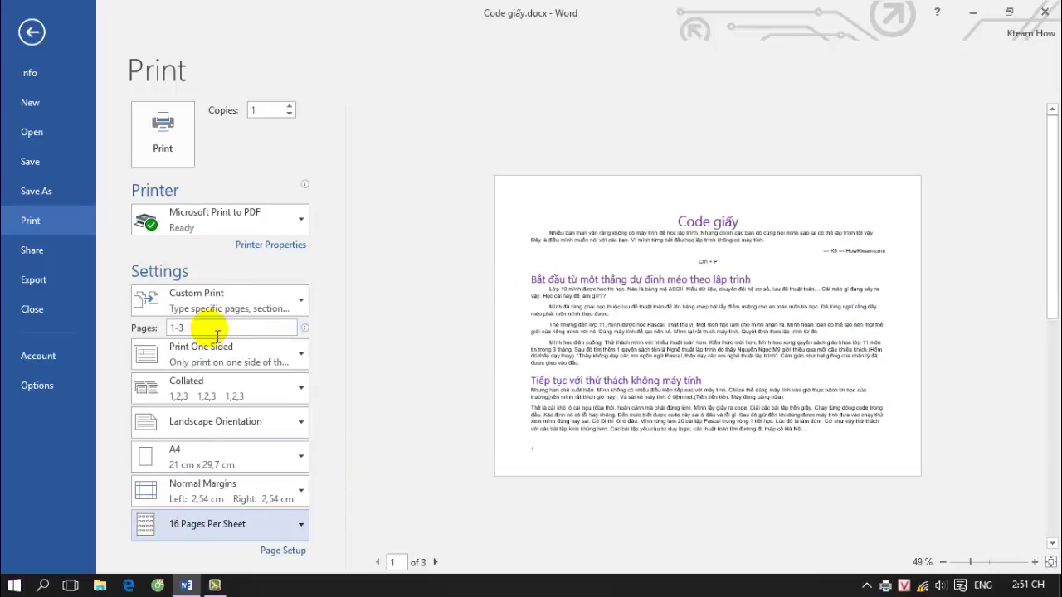
left_click(213, 303)
left_click(218, 33)
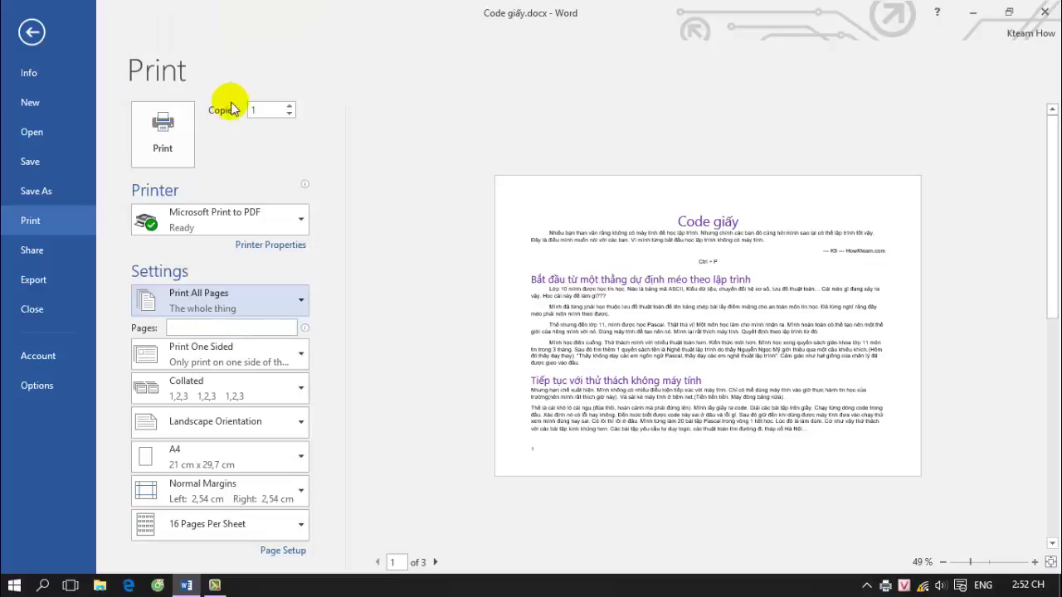
- Print to PDF, overwriting the existing In.pdf
left_click(160, 143)
double_click(203, 150)
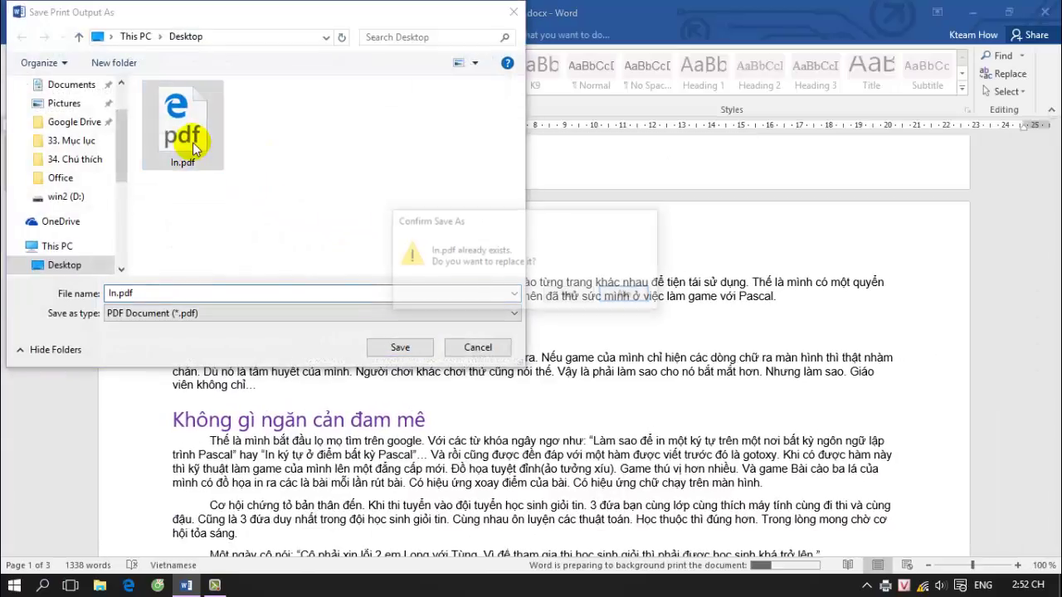
left_click(639, 297)
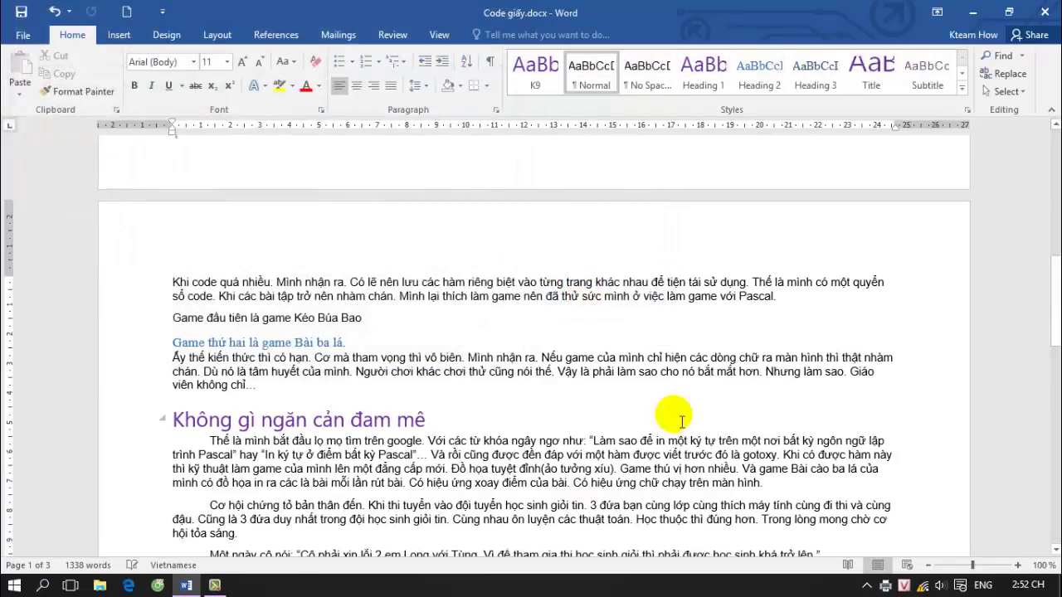
- Open the new landscape In.pdf in Edge to check it, then close it and return to Word
left_click(972, 12)
double_click(43, 25)
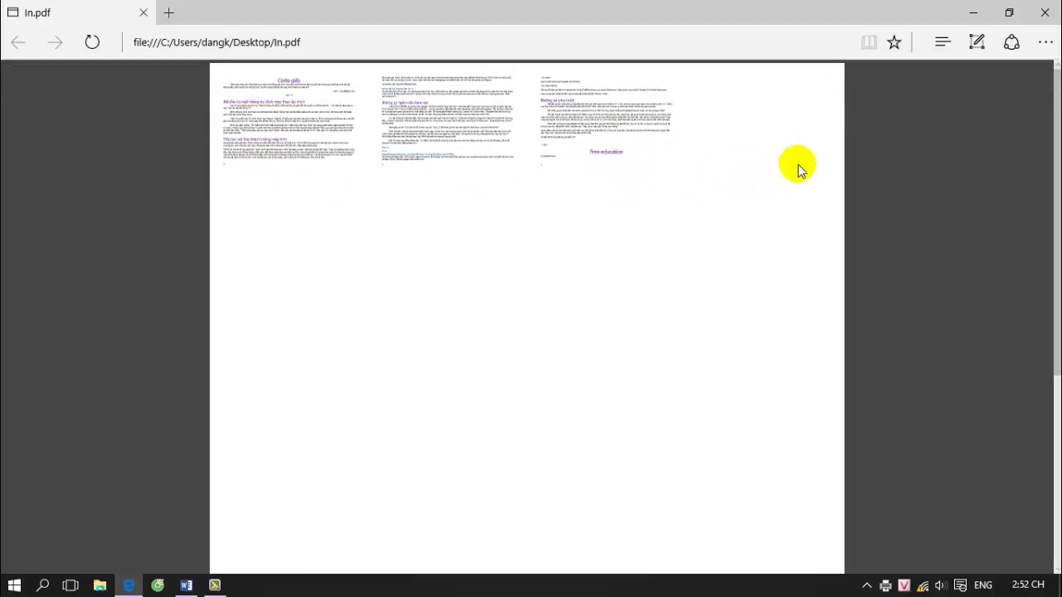
left_click(1045, 13)
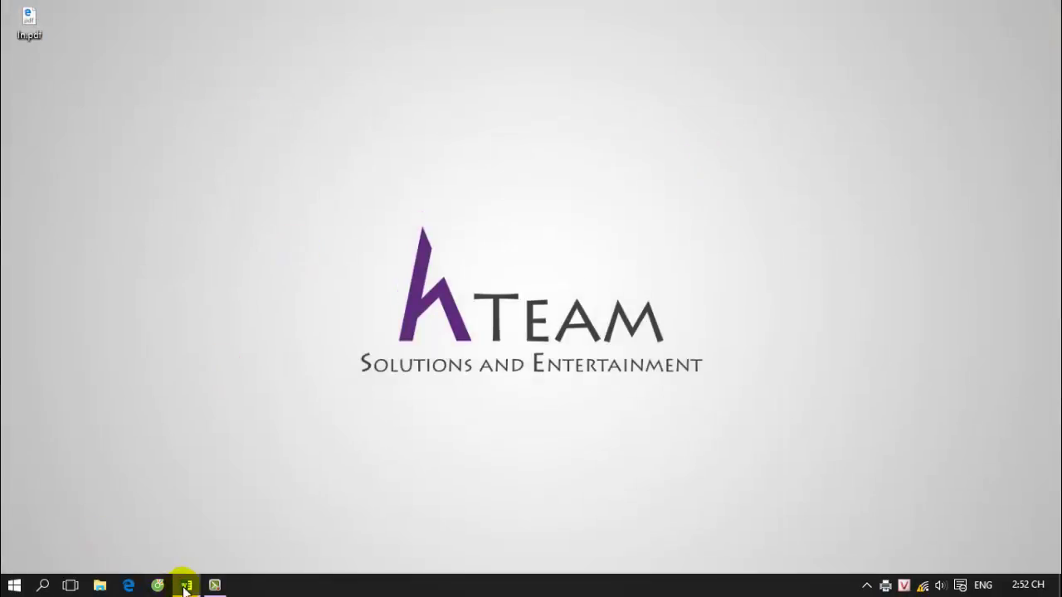
left_click(185, 586)
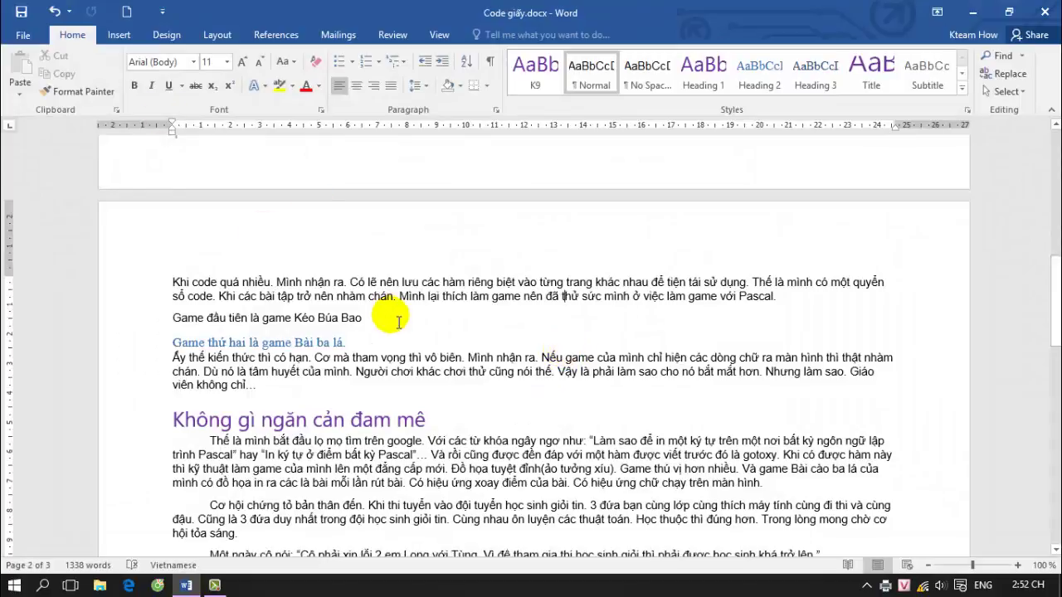
- Reset the print settings to Portrait Orientation and 1 Page Per Sheet
key("ctrl+p")
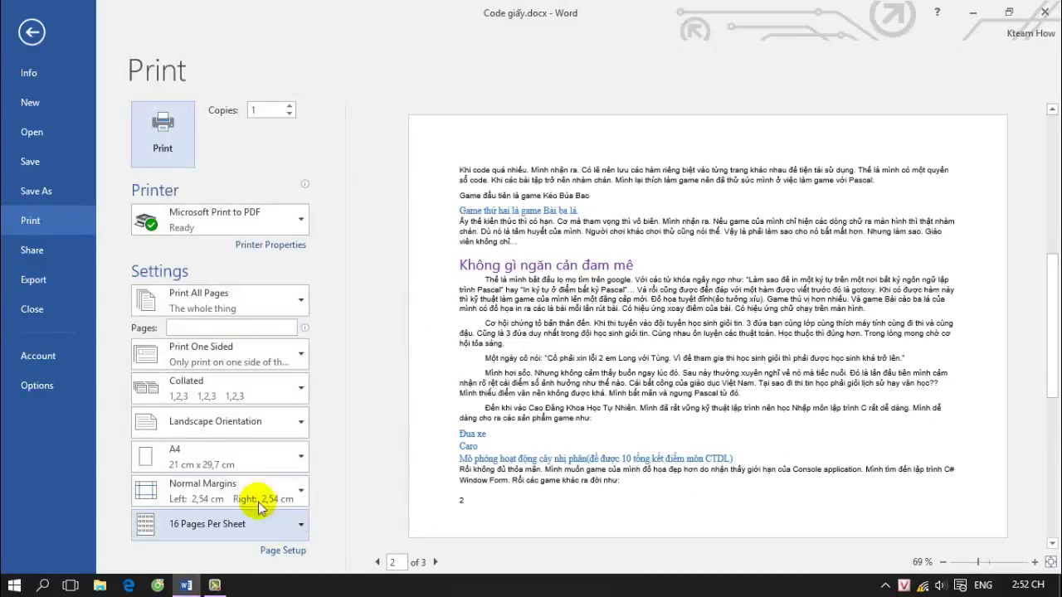
left_click(273, 421)
left_click(301, 448)
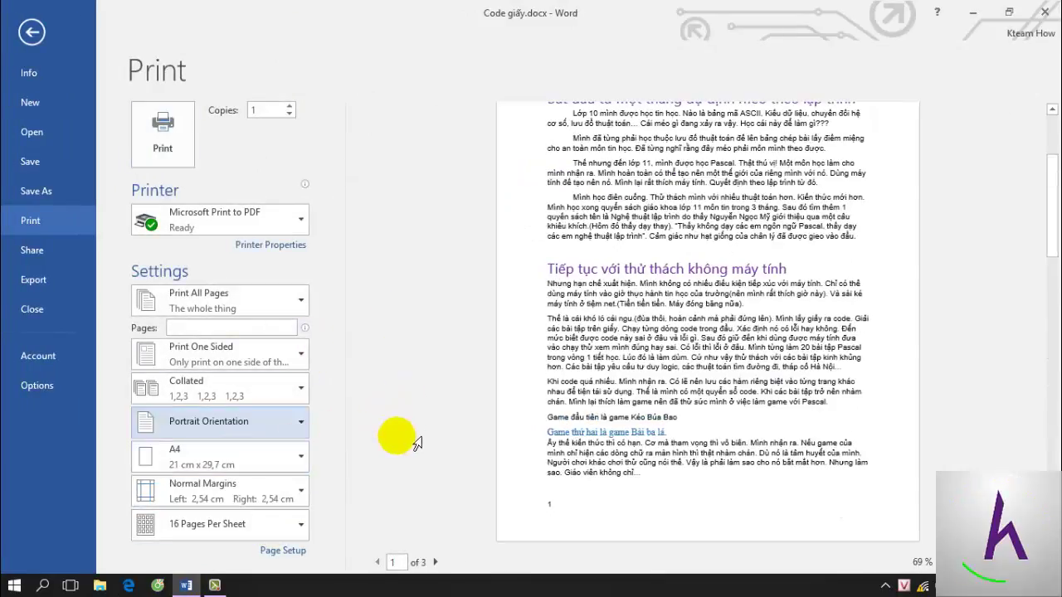
left_click(257, 531)
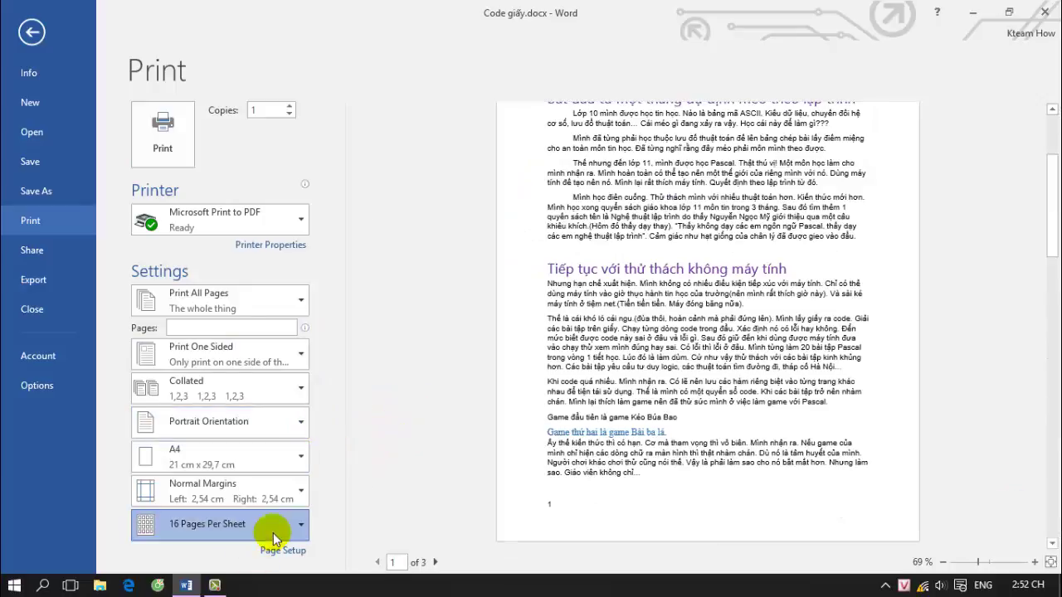
left_click(228, 294)
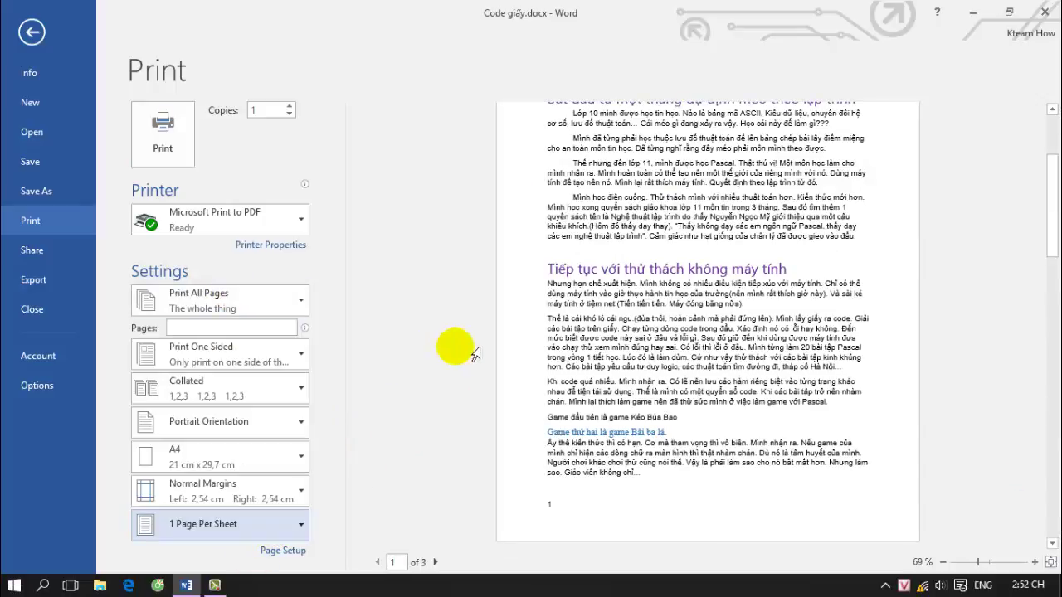